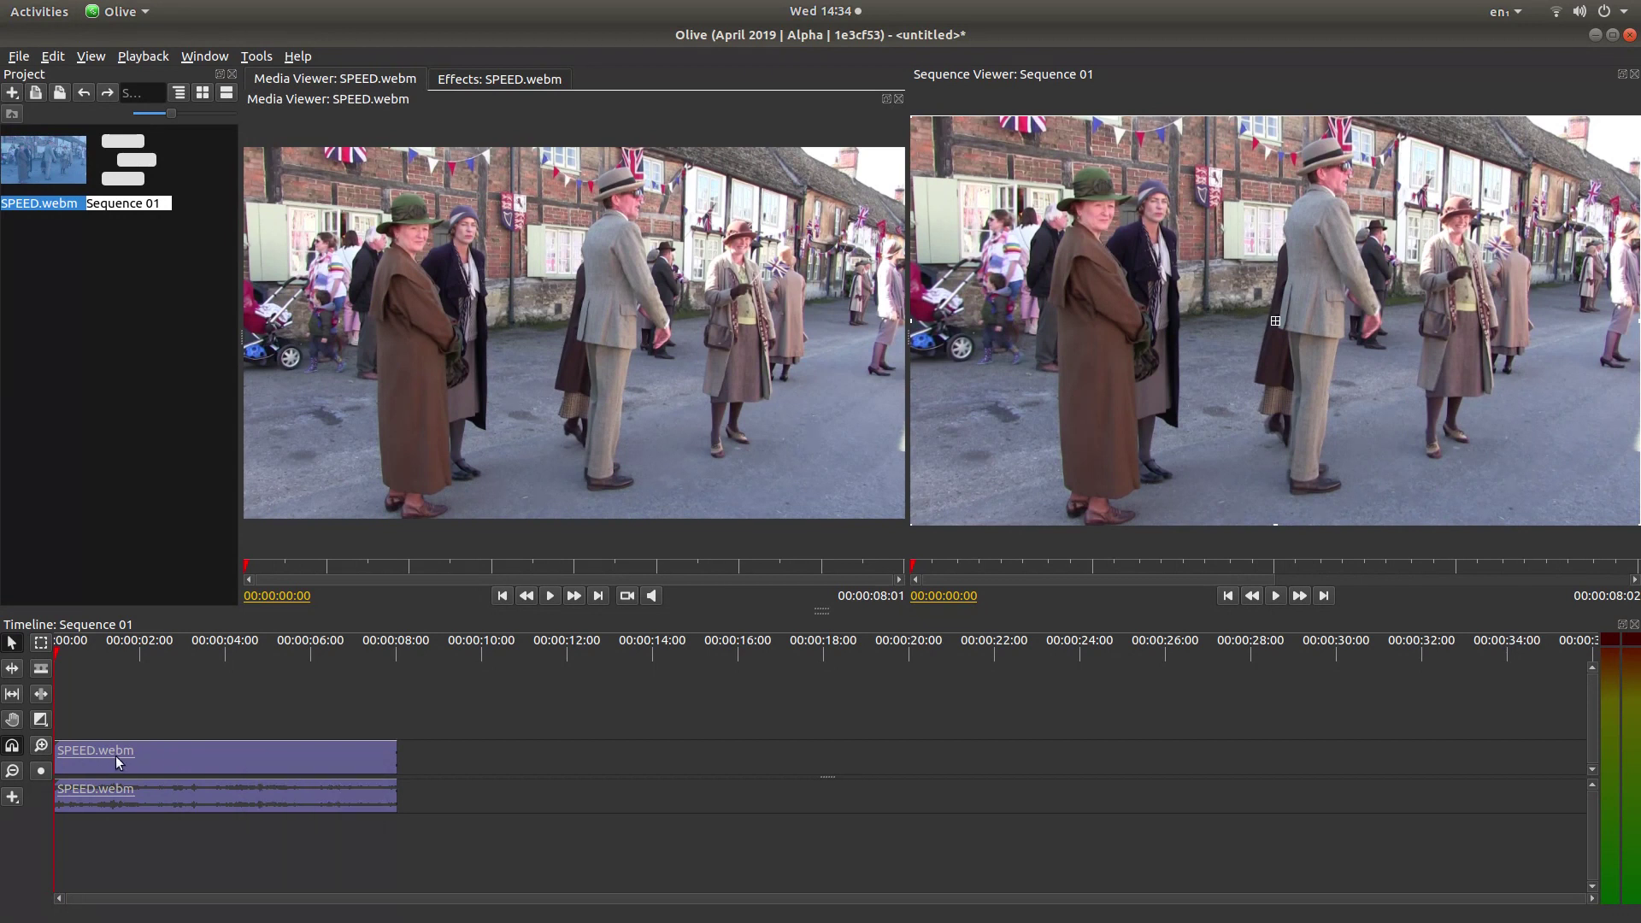
Step: Open Speed/Duration for SPEED.webm, try a lower speed (92.84%), then reset it to 100%
right_click(231, 765)
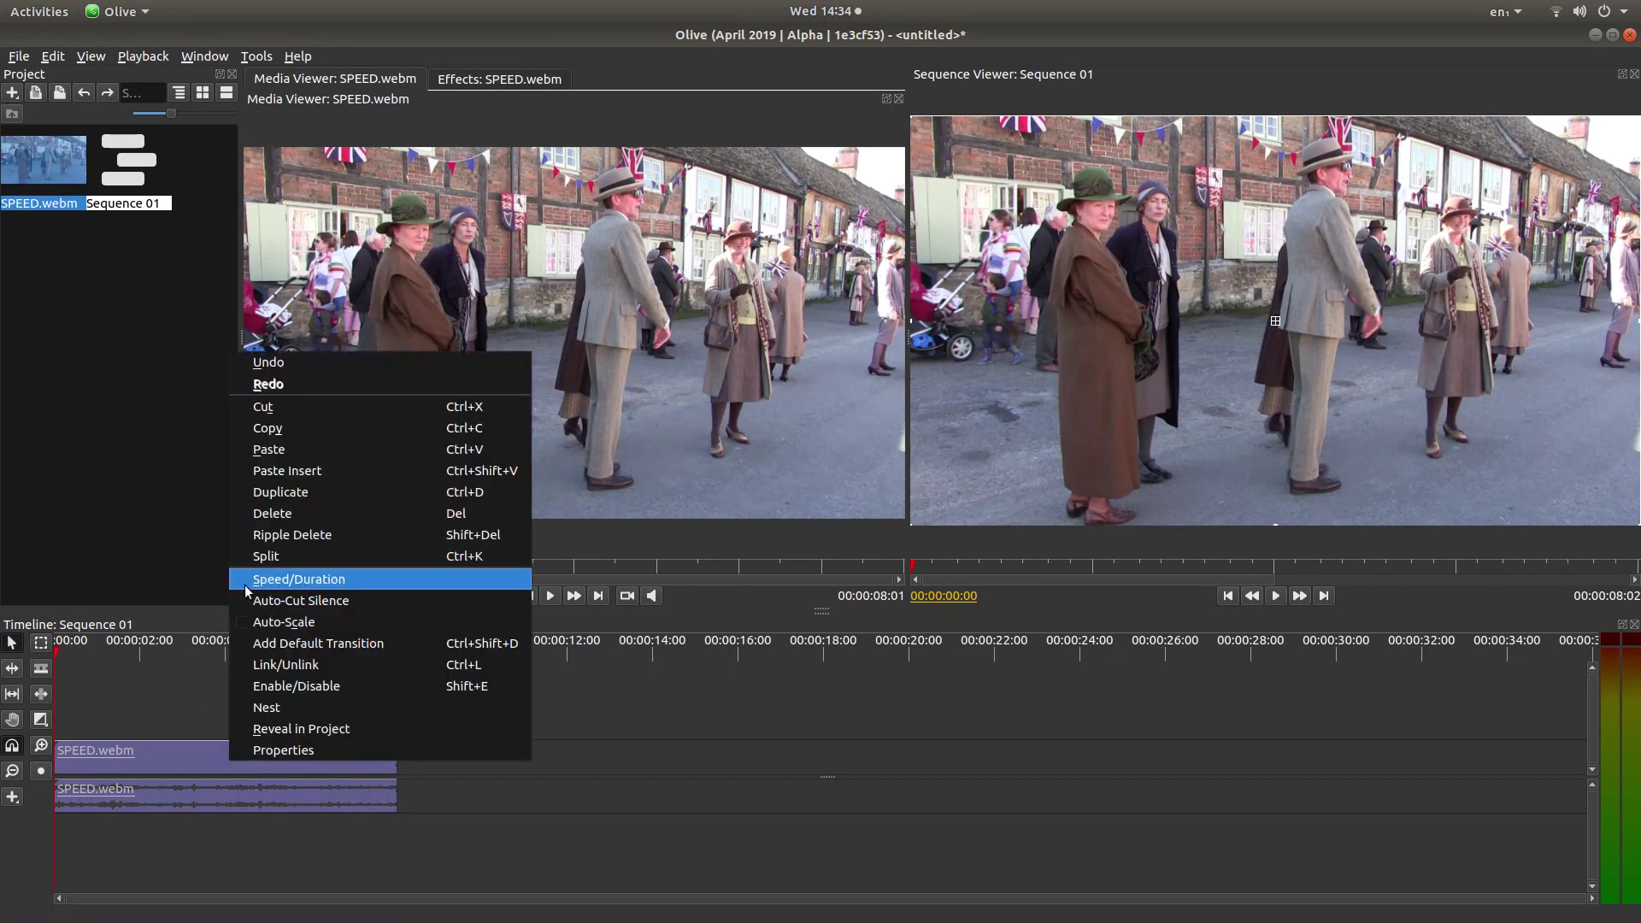
left_click(352, 581)
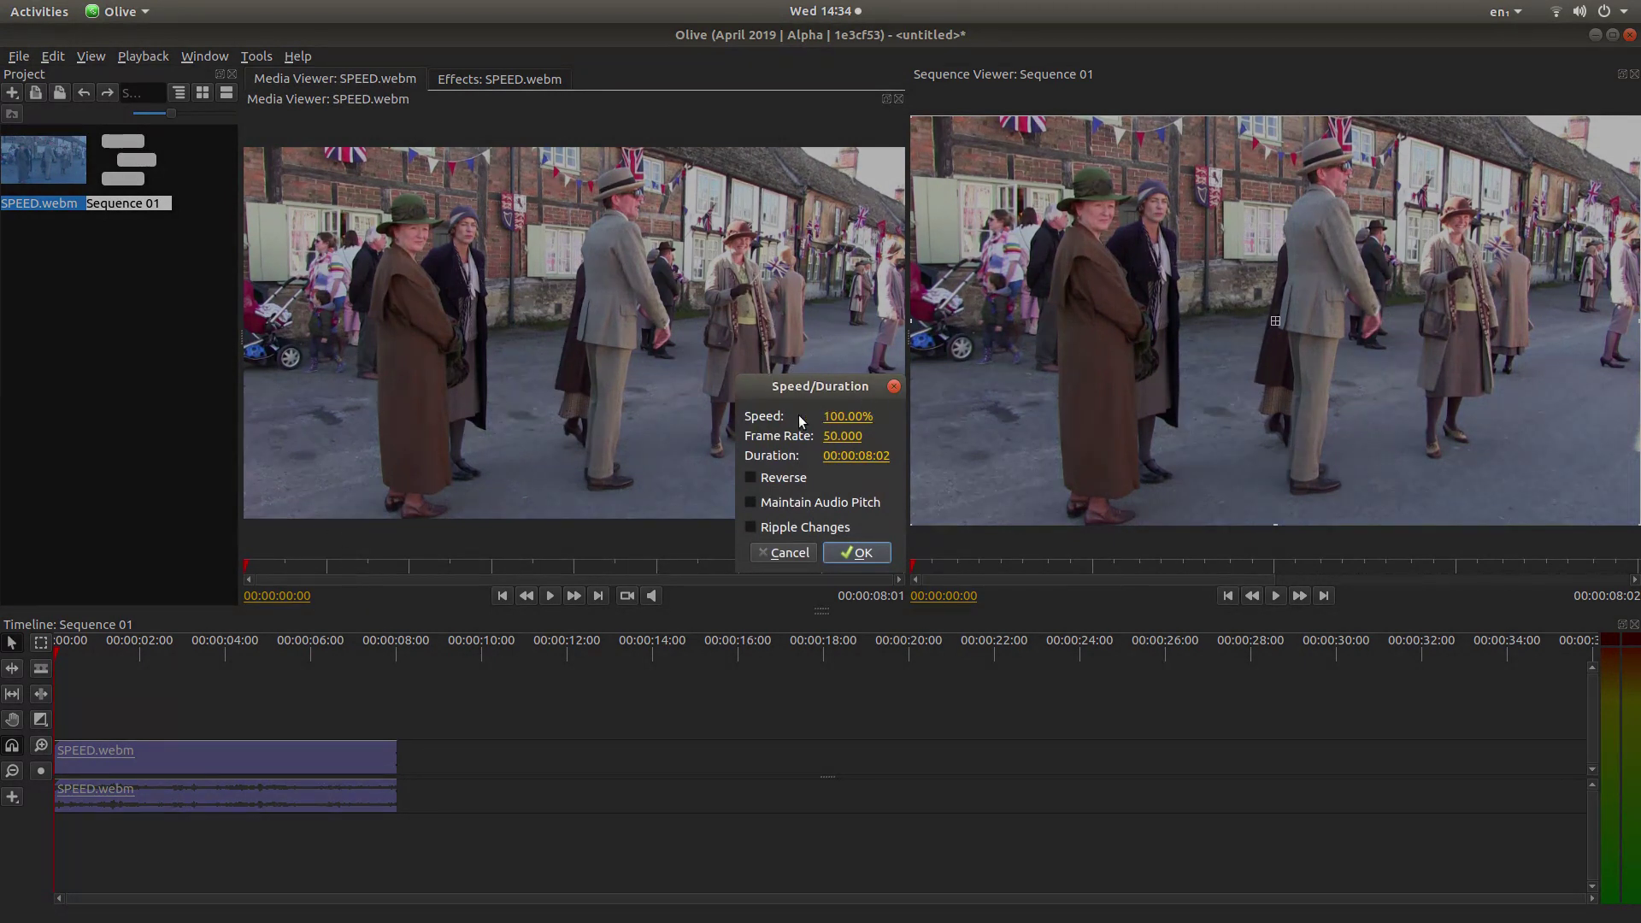
left_click_drag(847, 416, 846, 415)
right_click(843, 416)
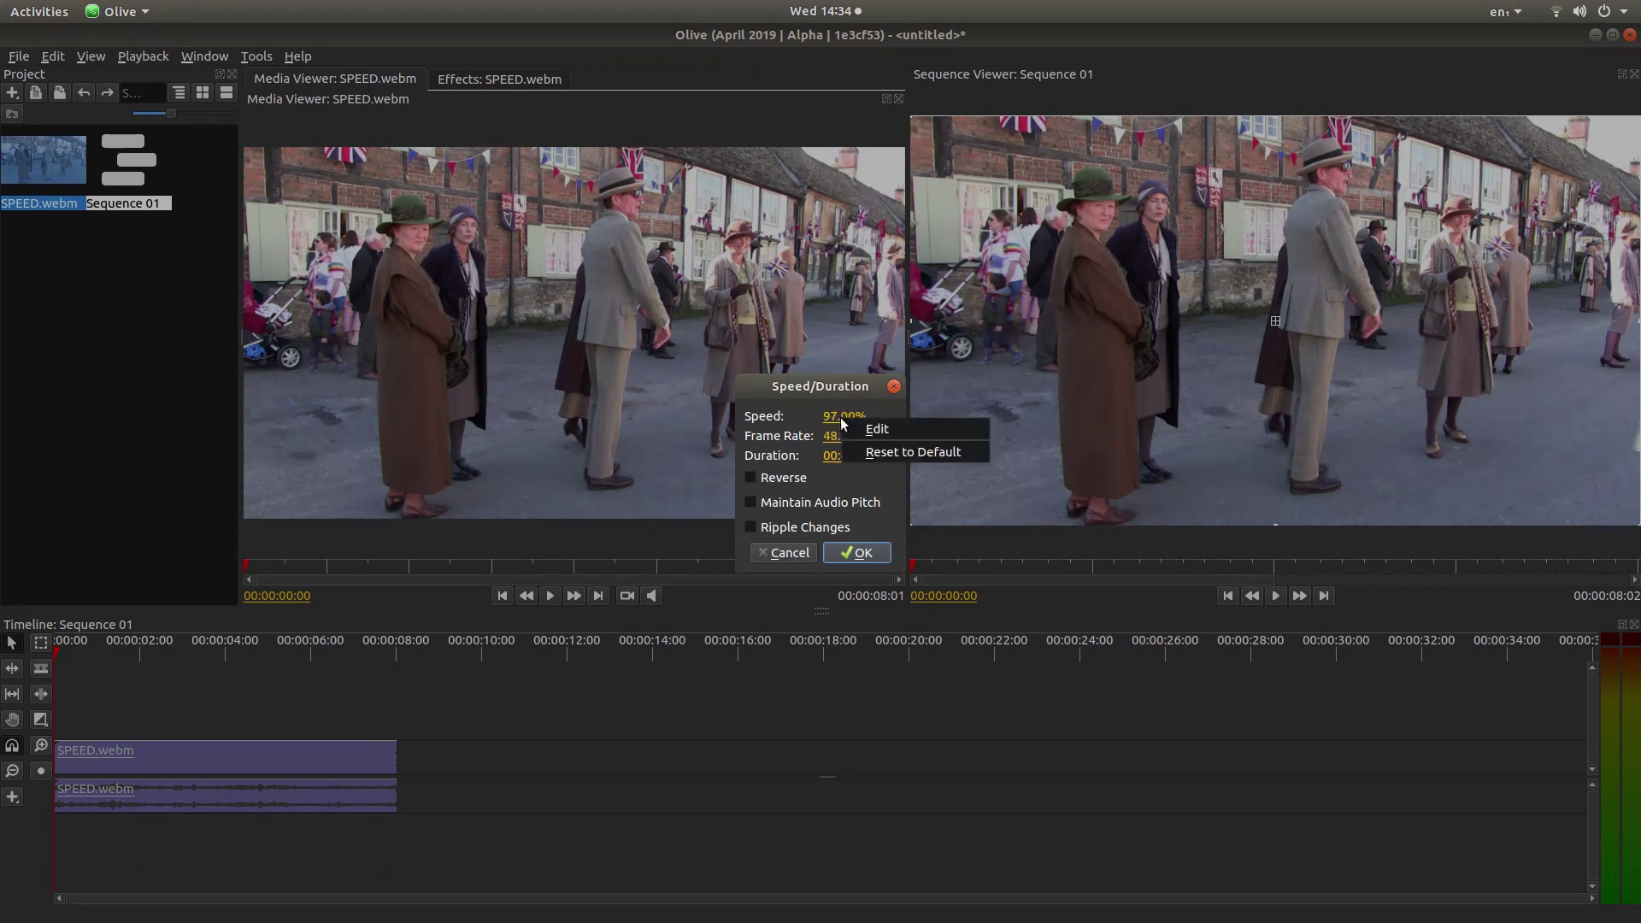
left_click(904, 455)
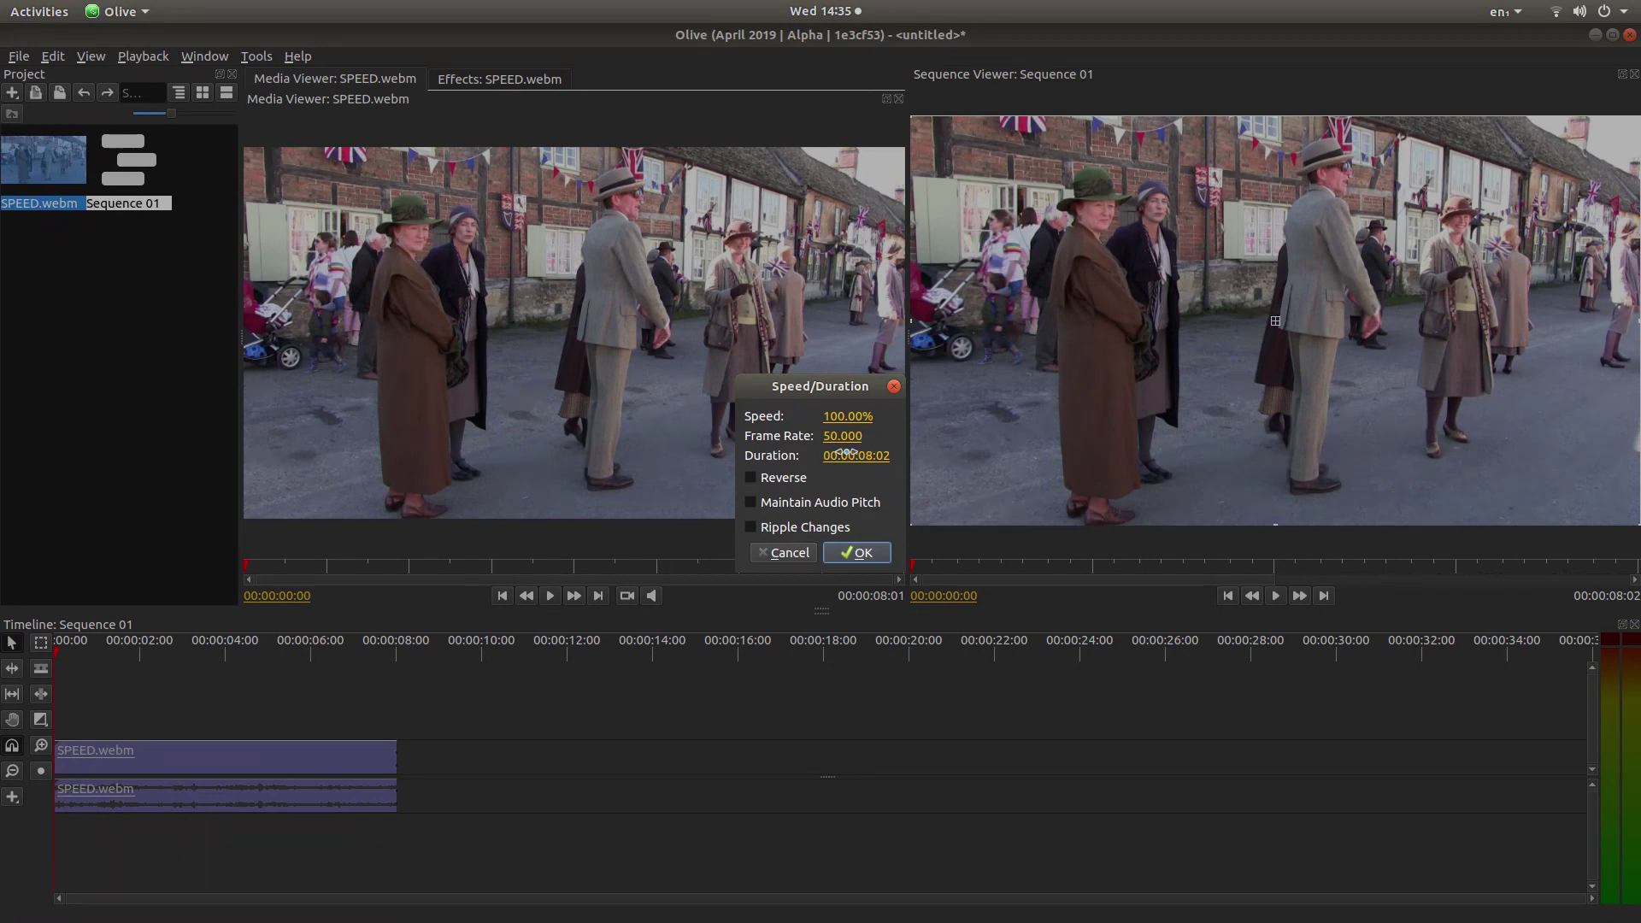
Step: Try a higher speed (139.58%), then reset the speed back to 100%
left_click_drag(849, 415, 888, 417)
right_click(850, 417)
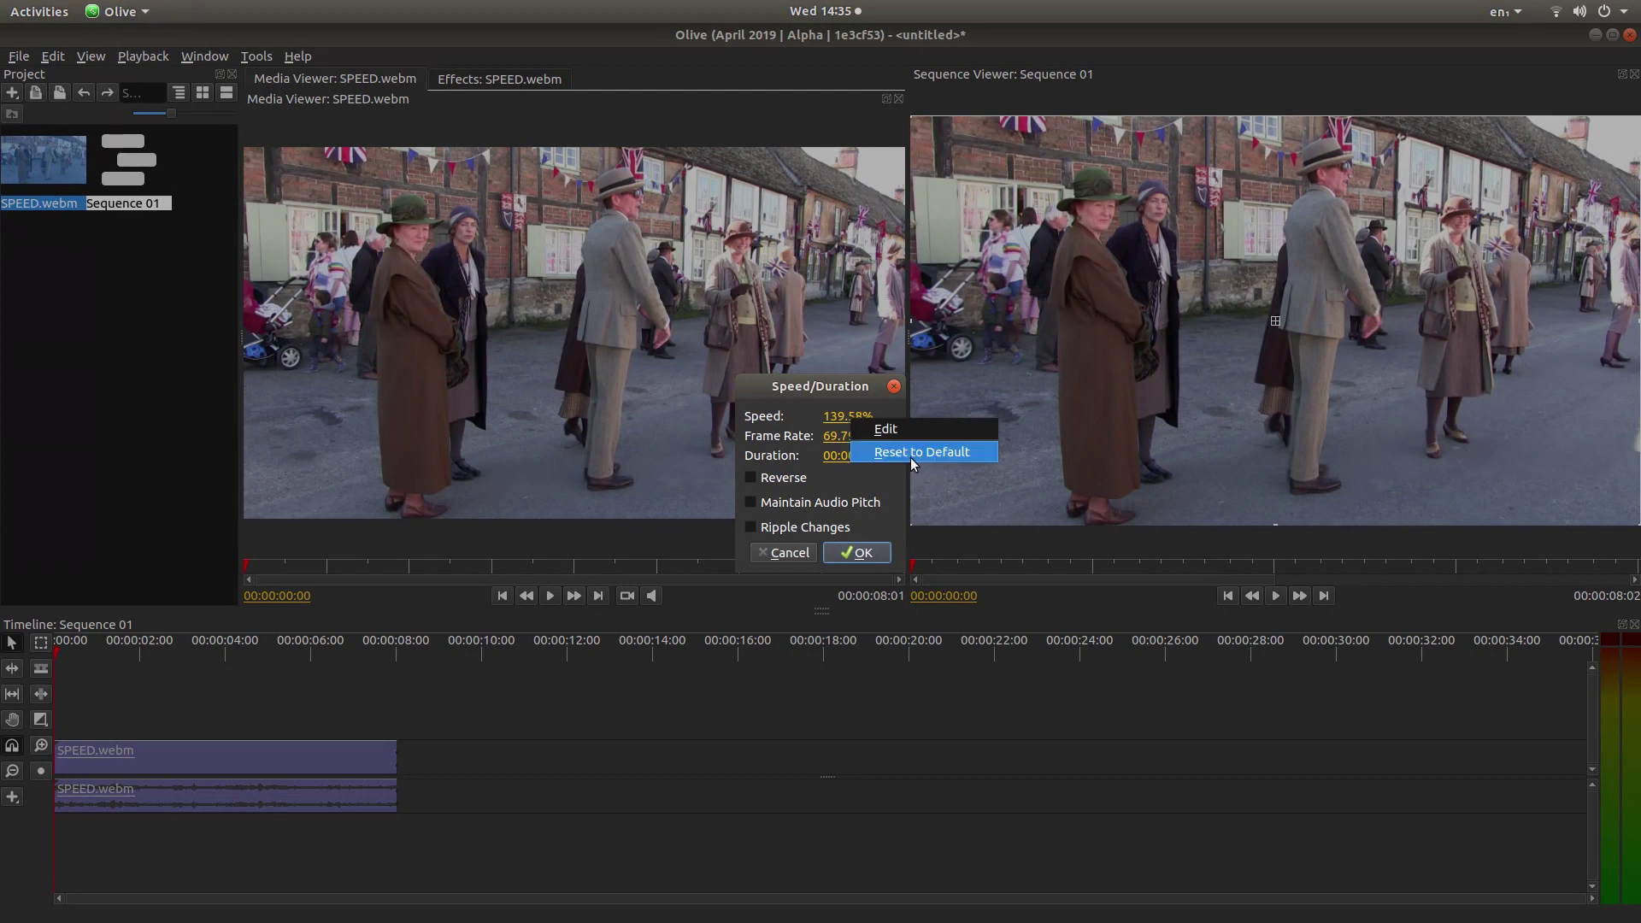
left_click(936, 455)
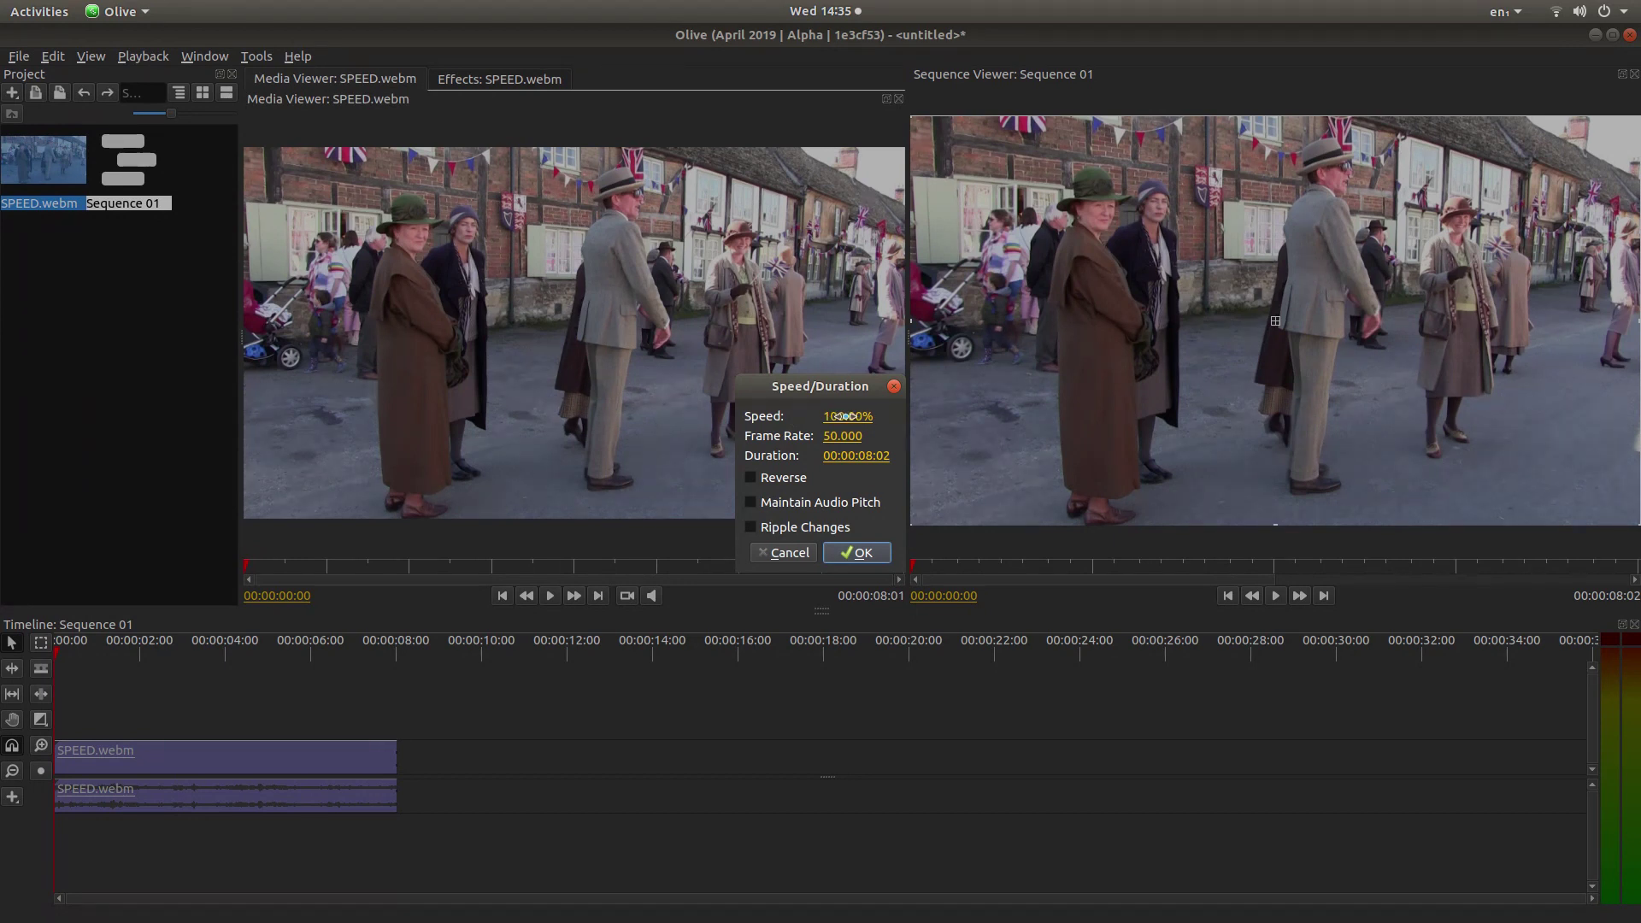
Step: Enter 200% as SPEED.webm's speed (duration 4:01) and enable Maintain Audio Pitch
double_click(845, 416)
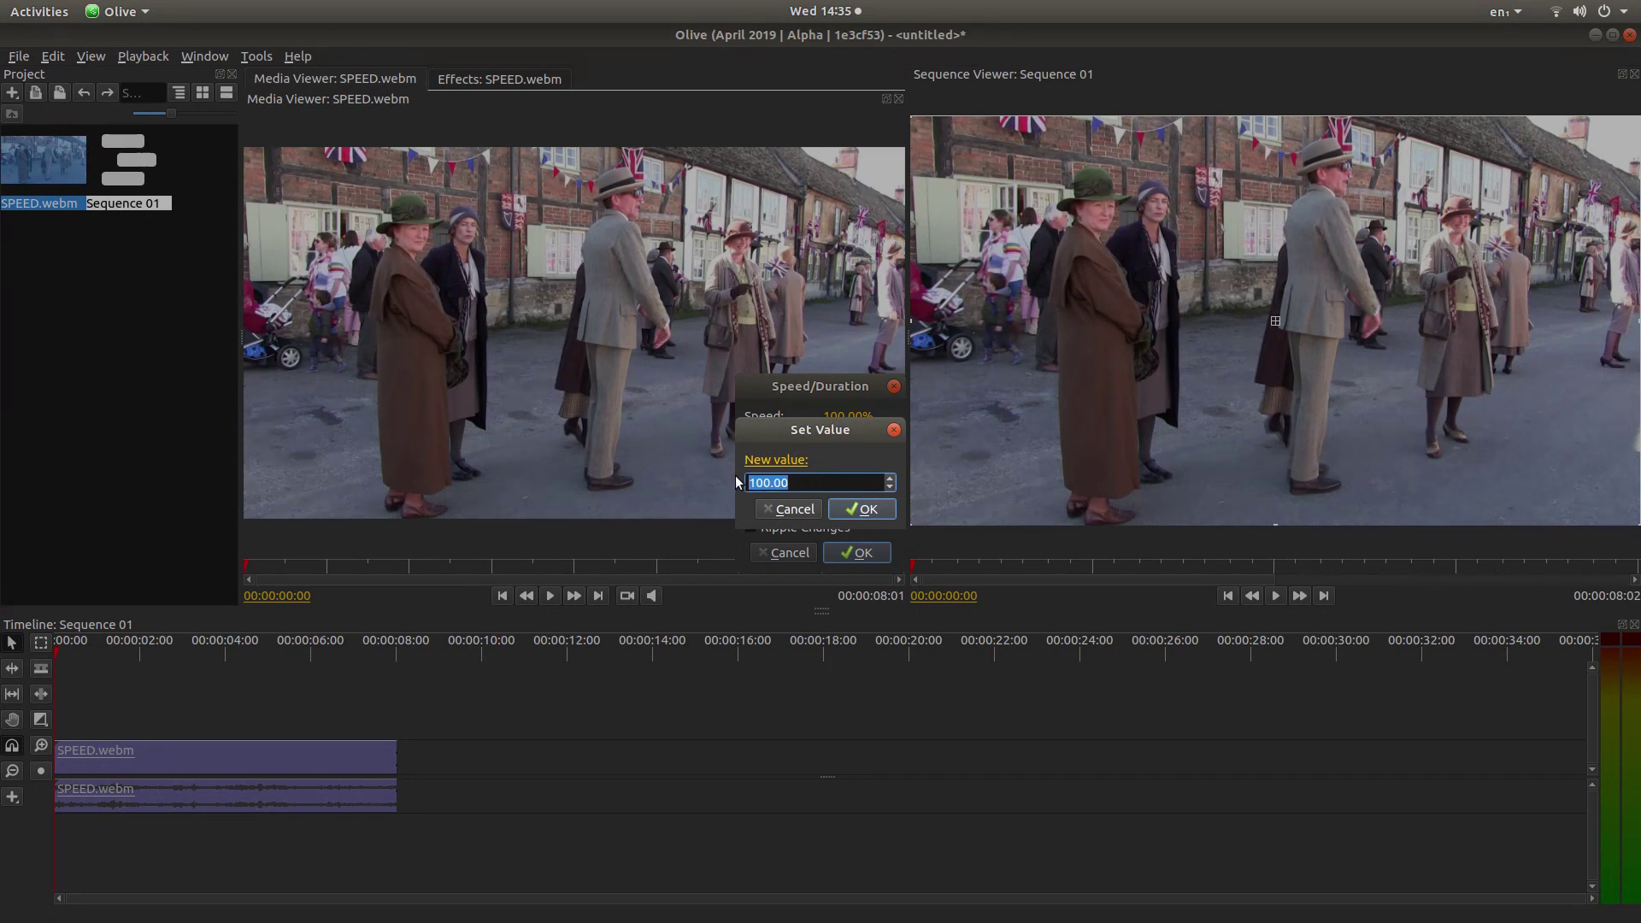
type("200")
left_click(868, 510)
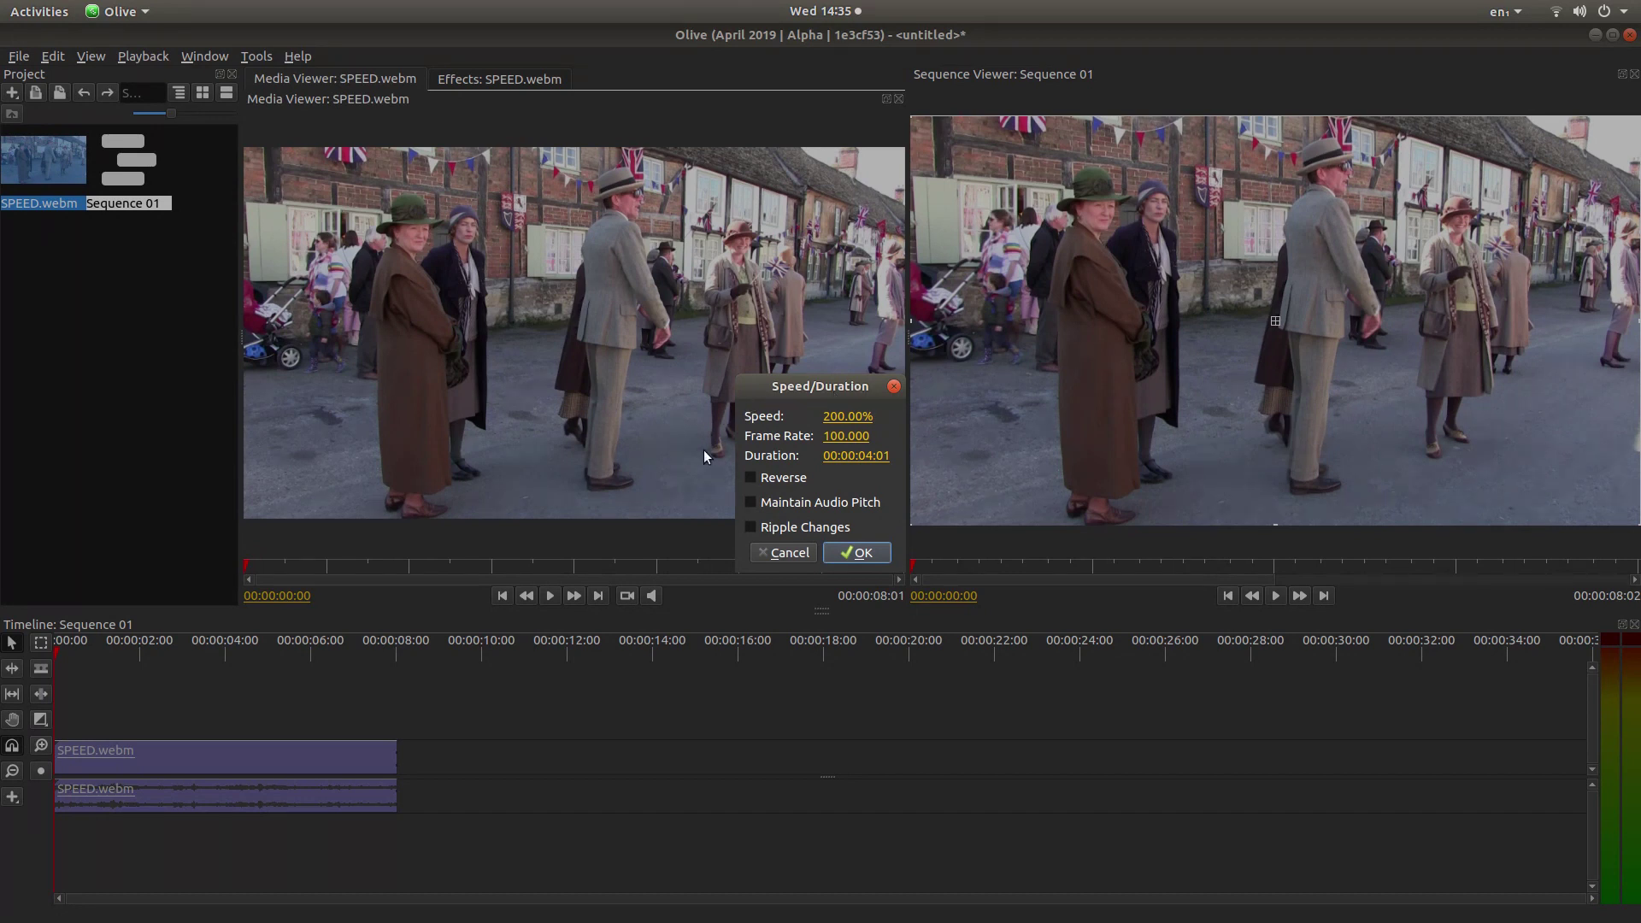
left_click(751, 503)
left_click(859, 553)
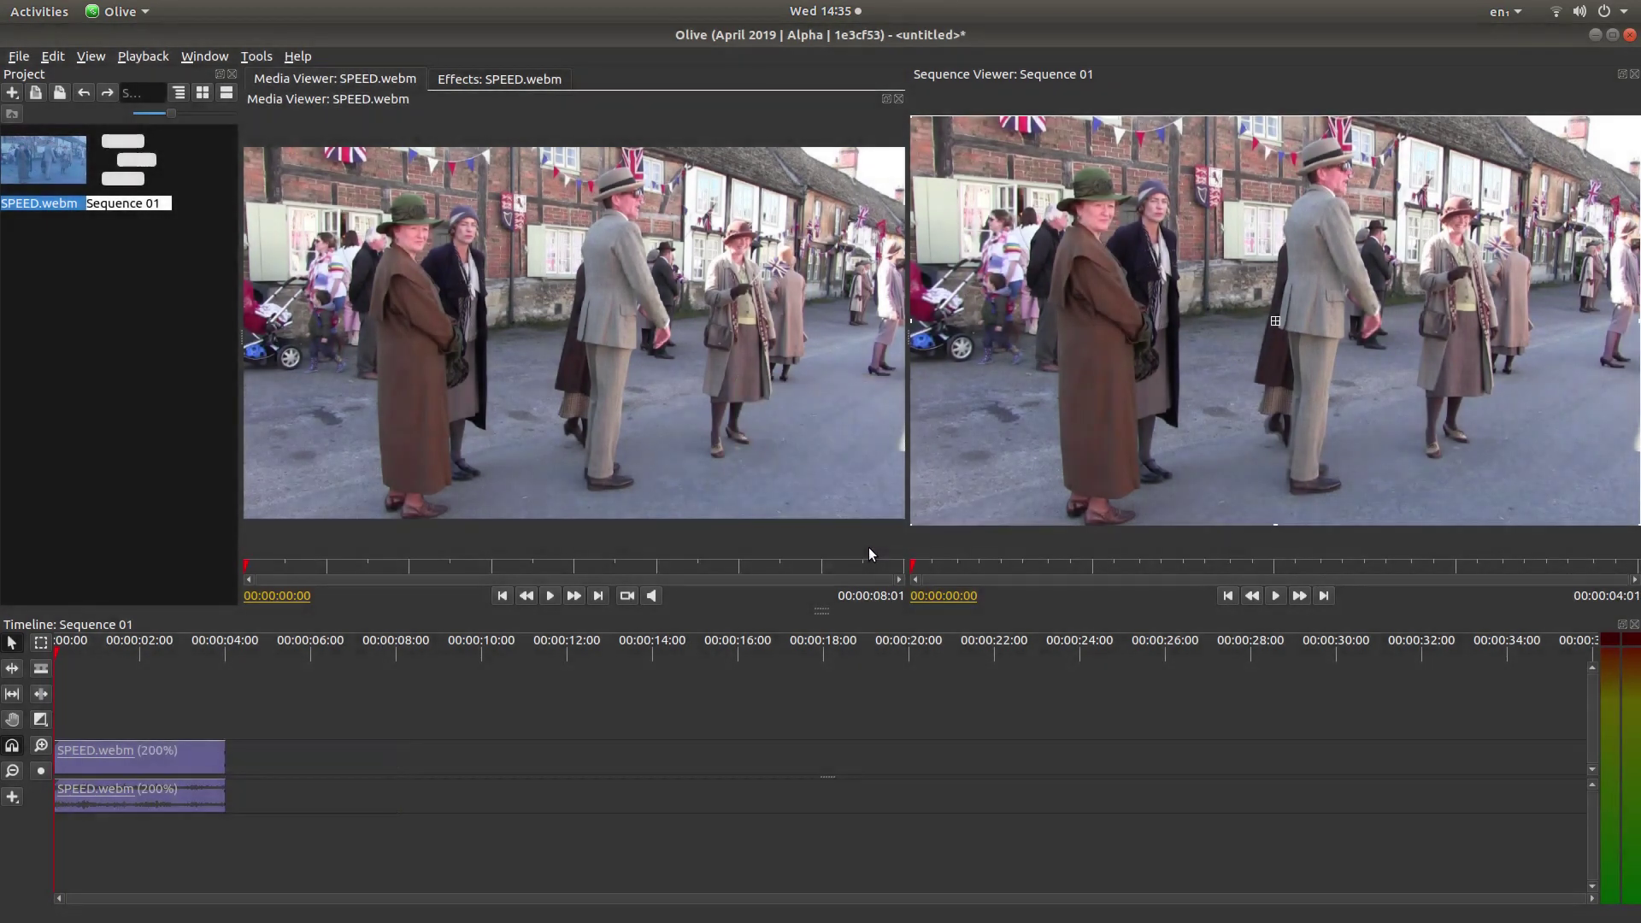
left_click(1275, 595)
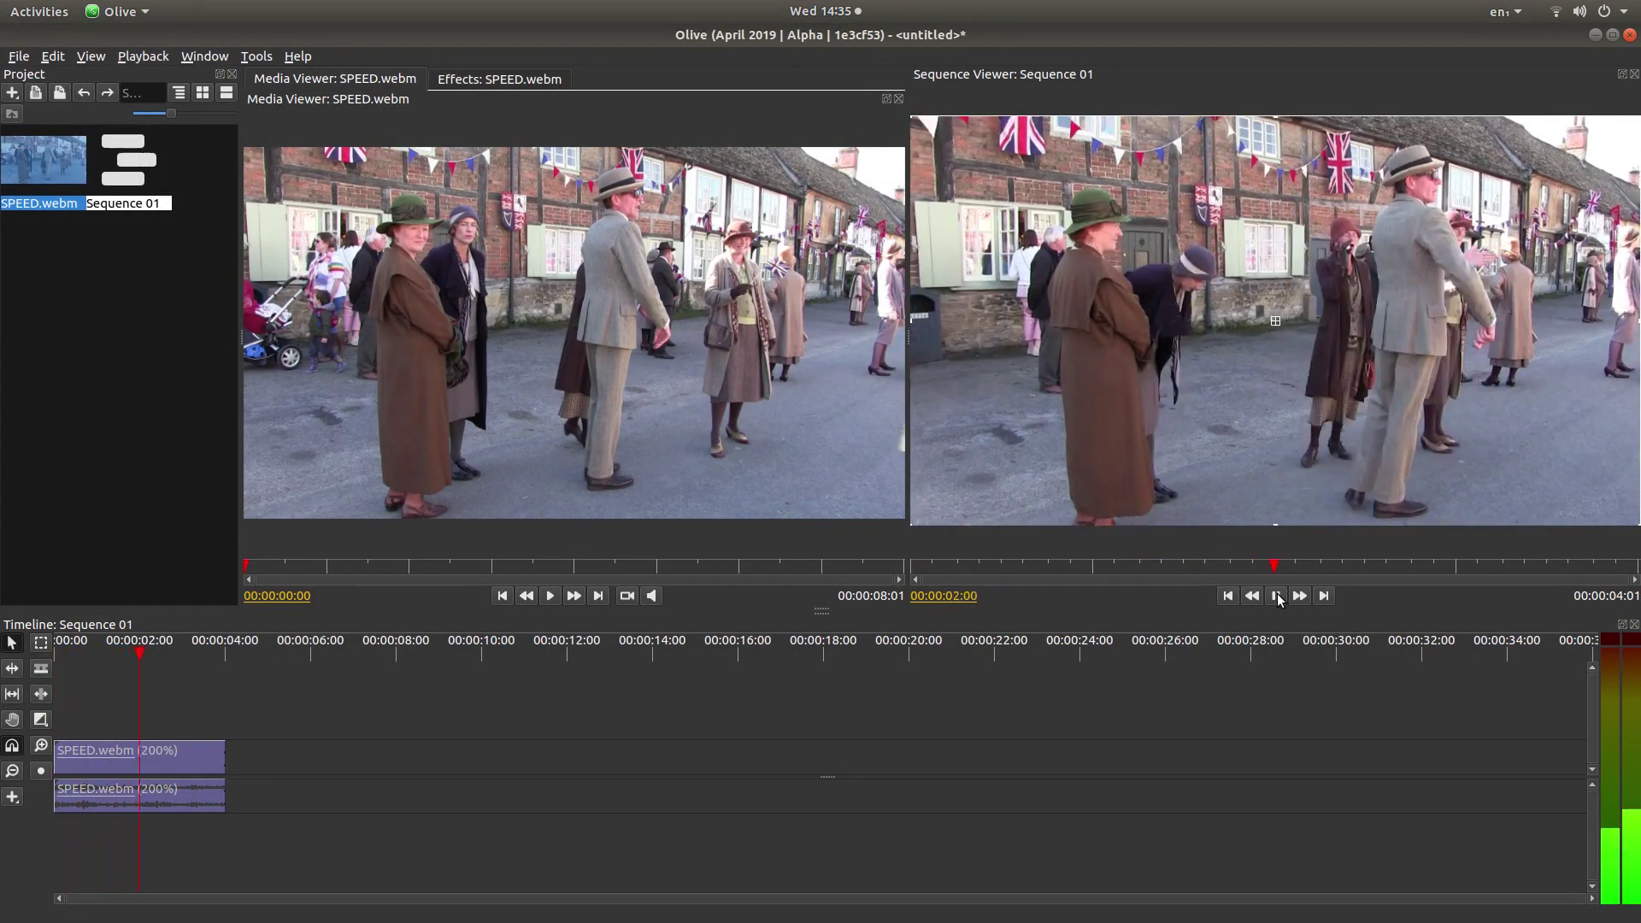
left_click(1278, 597)
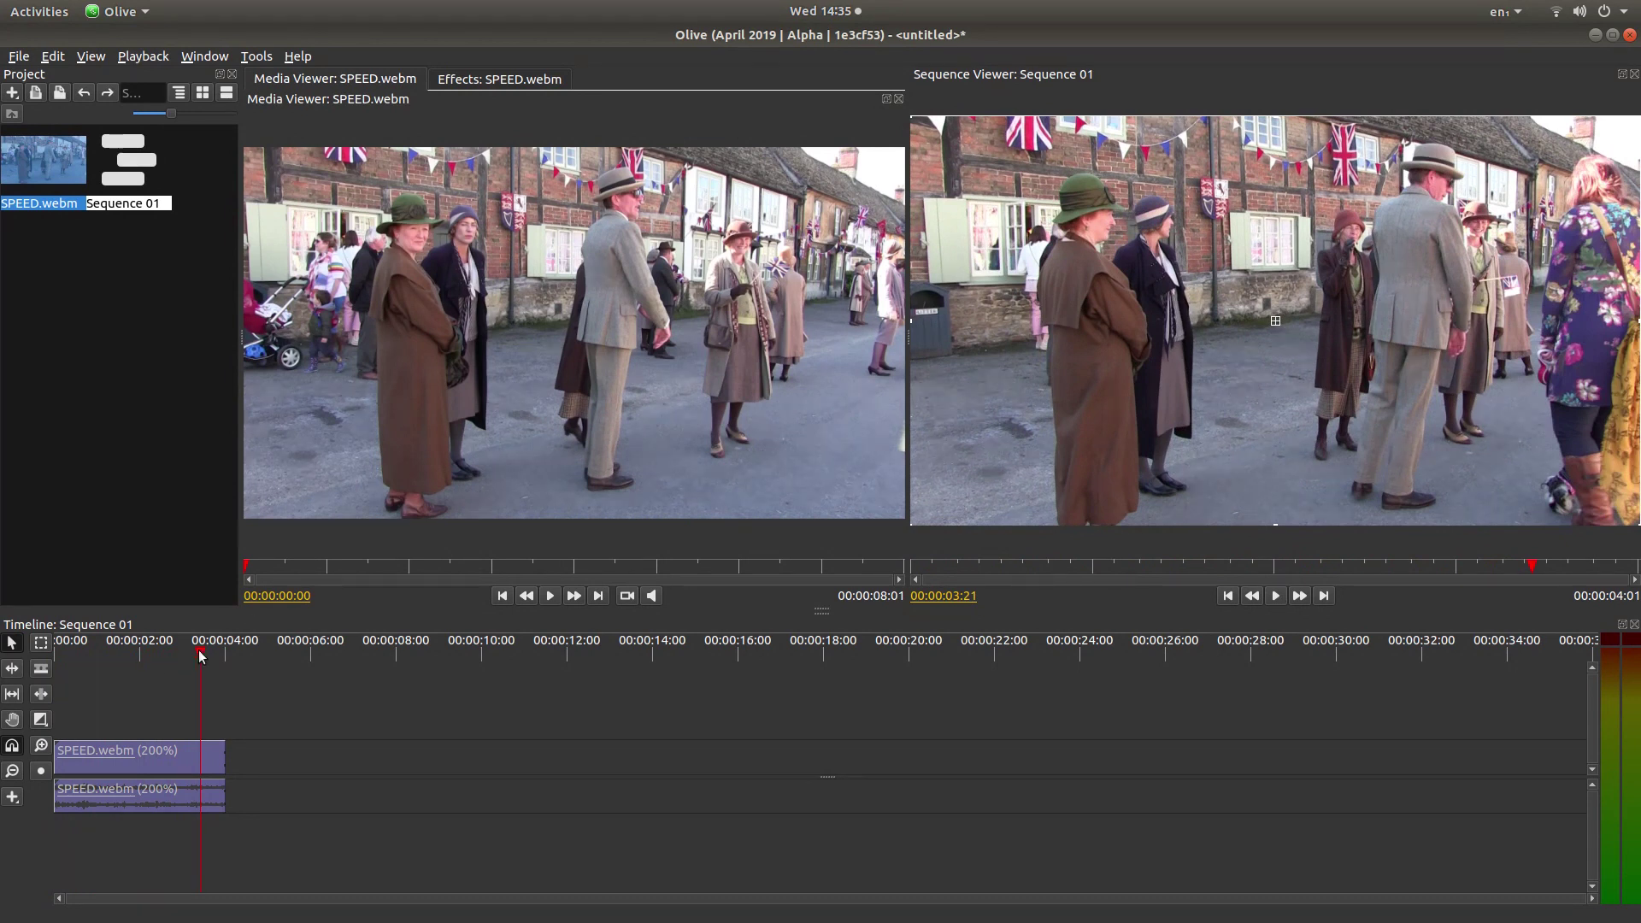
mouse_move(188, 652)
left_mouse_down()
mouse_move(55, 663)
mouse_move(200, 659)
mouse_move(54, 659)
left_mouse_up()
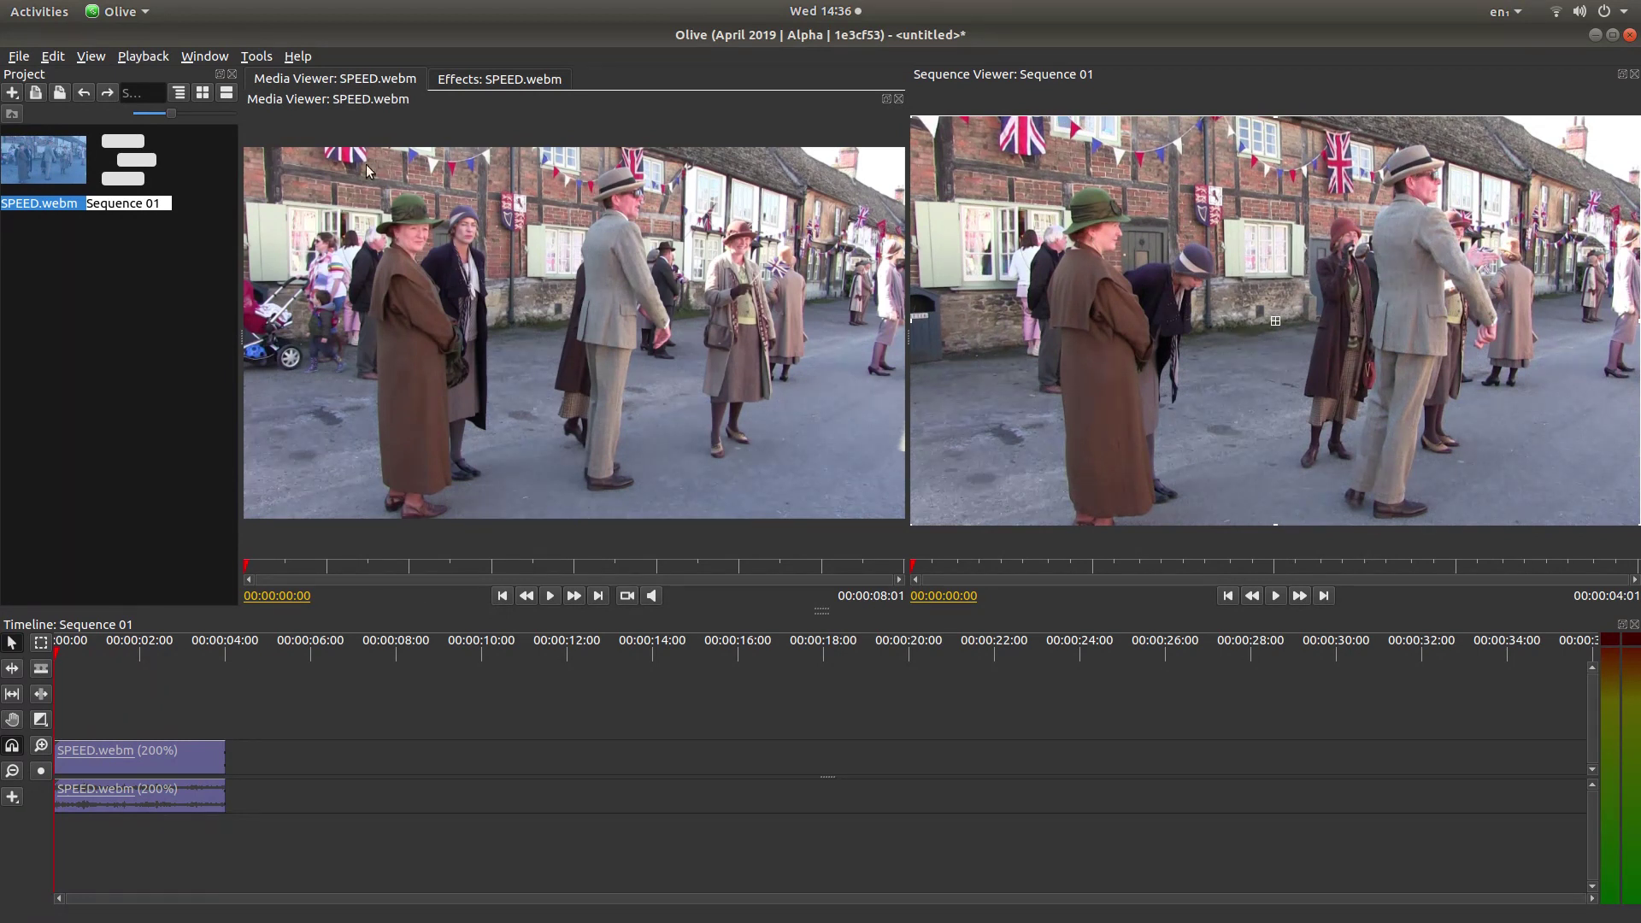
Step: Change SPEED.webm from 200% to 50% speed in Speed/Duration and apply it
right_click(147, 753)
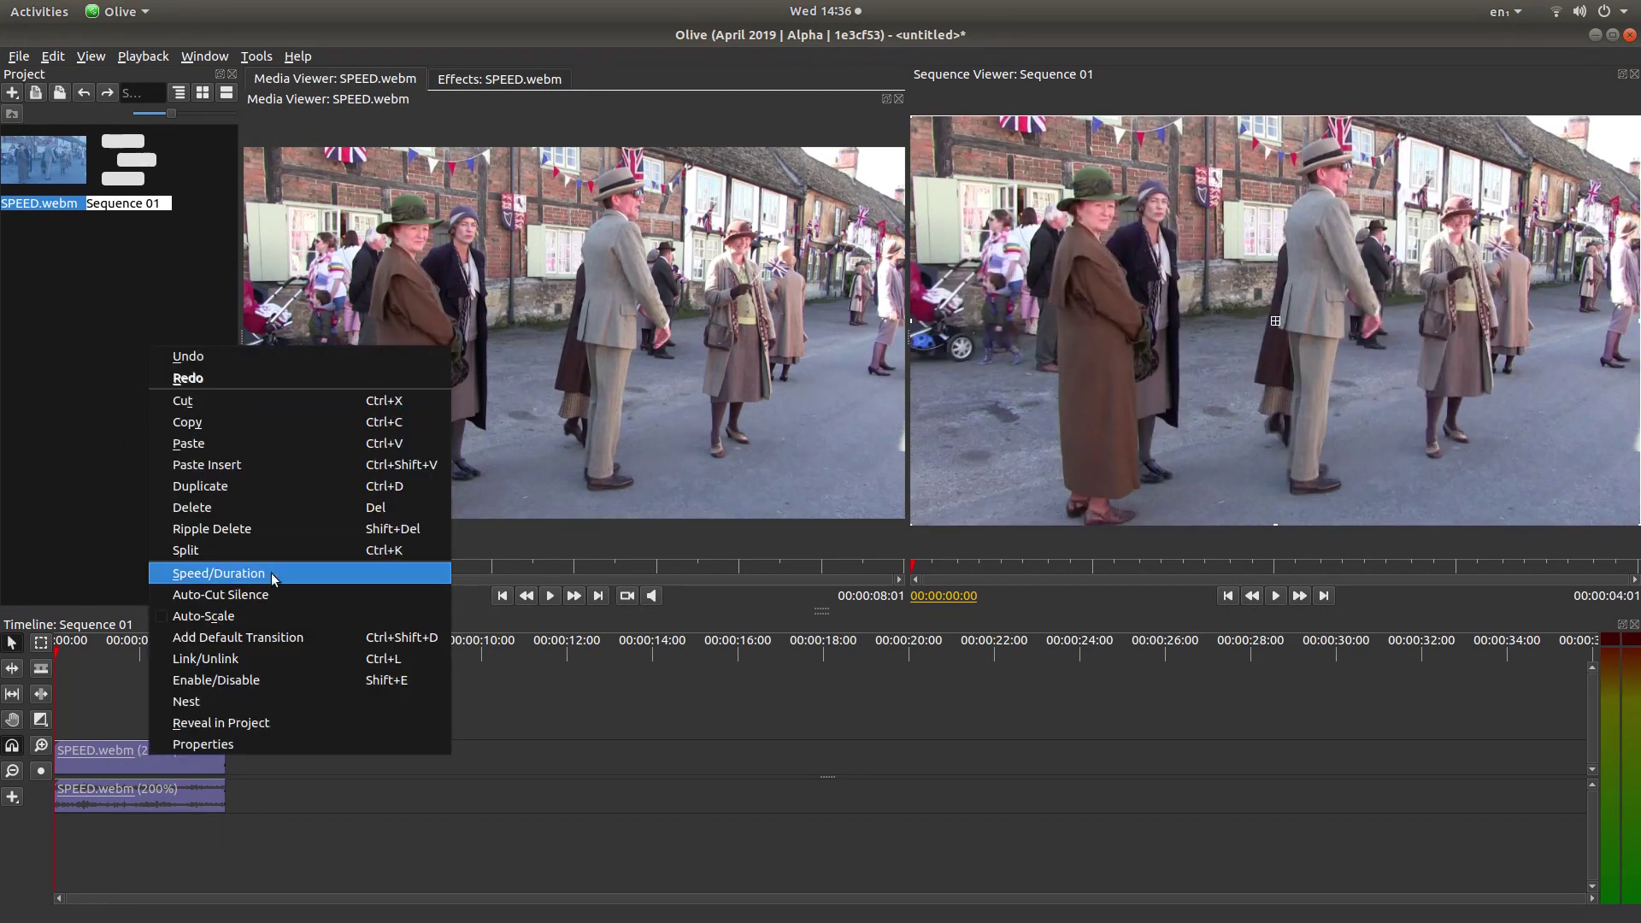
left_click(271, 574)
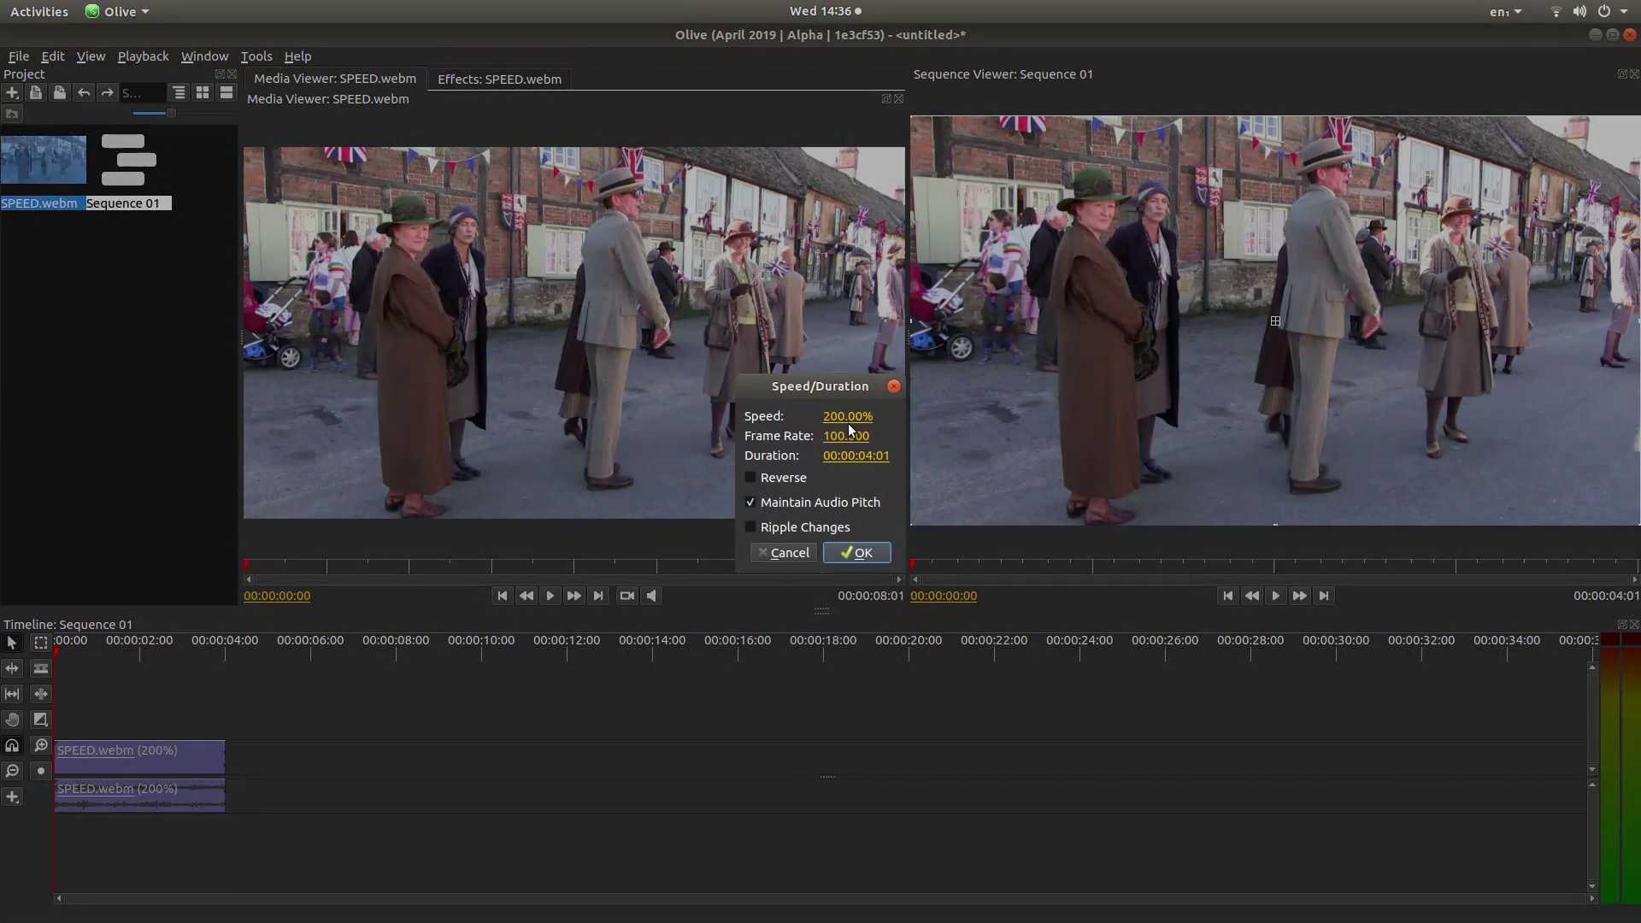
double_click(849, 416)
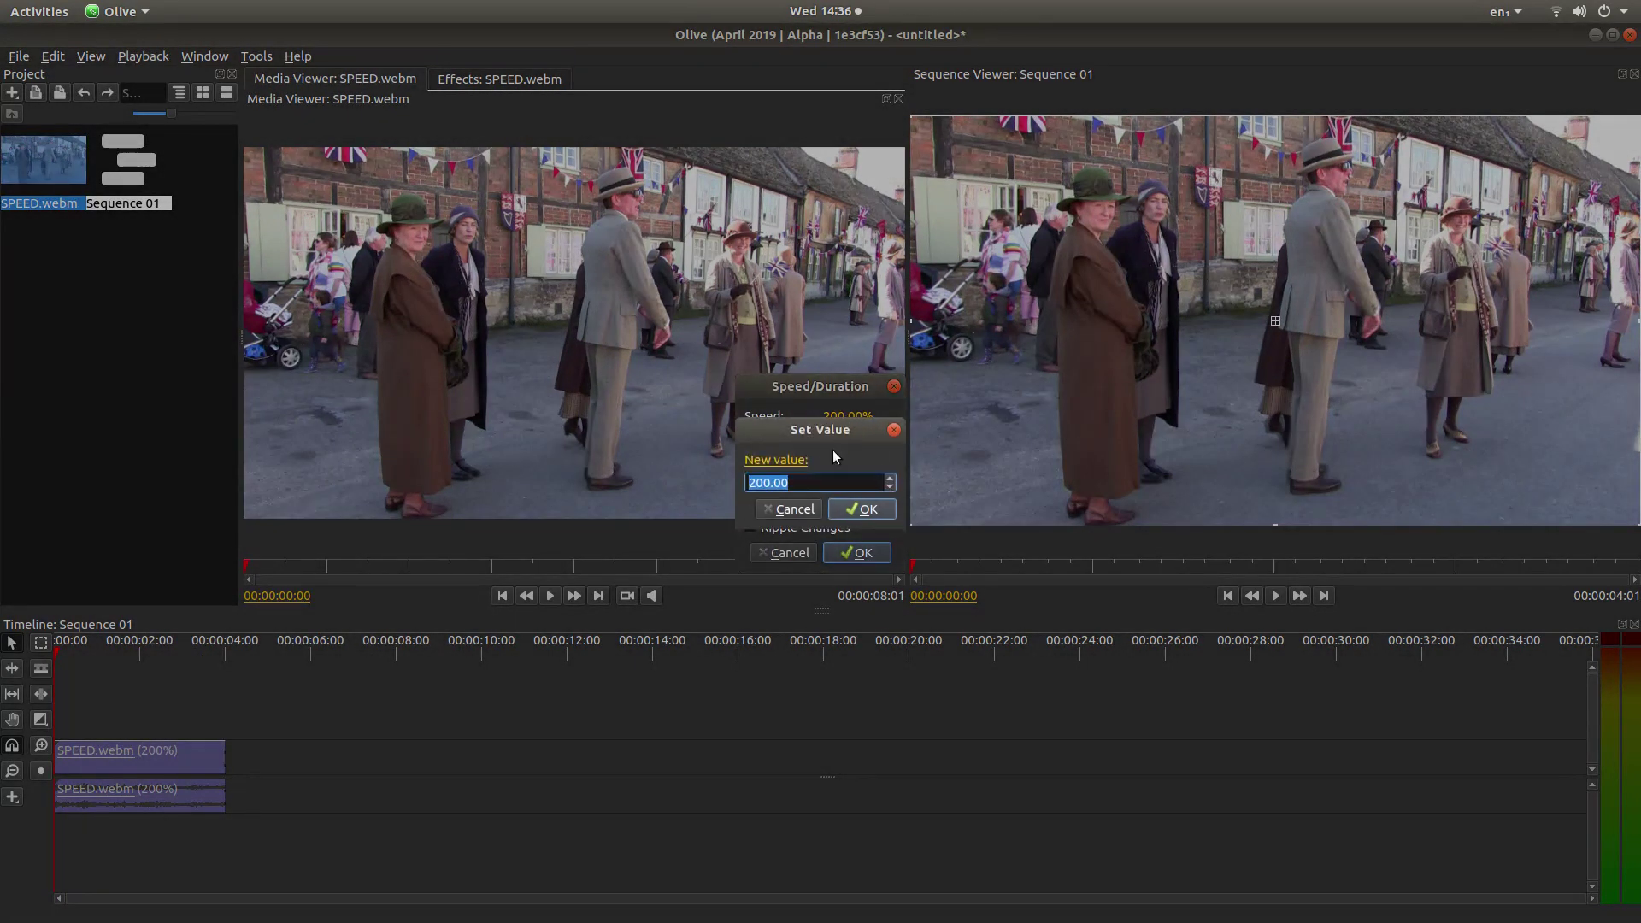
type("50")
key("Return")
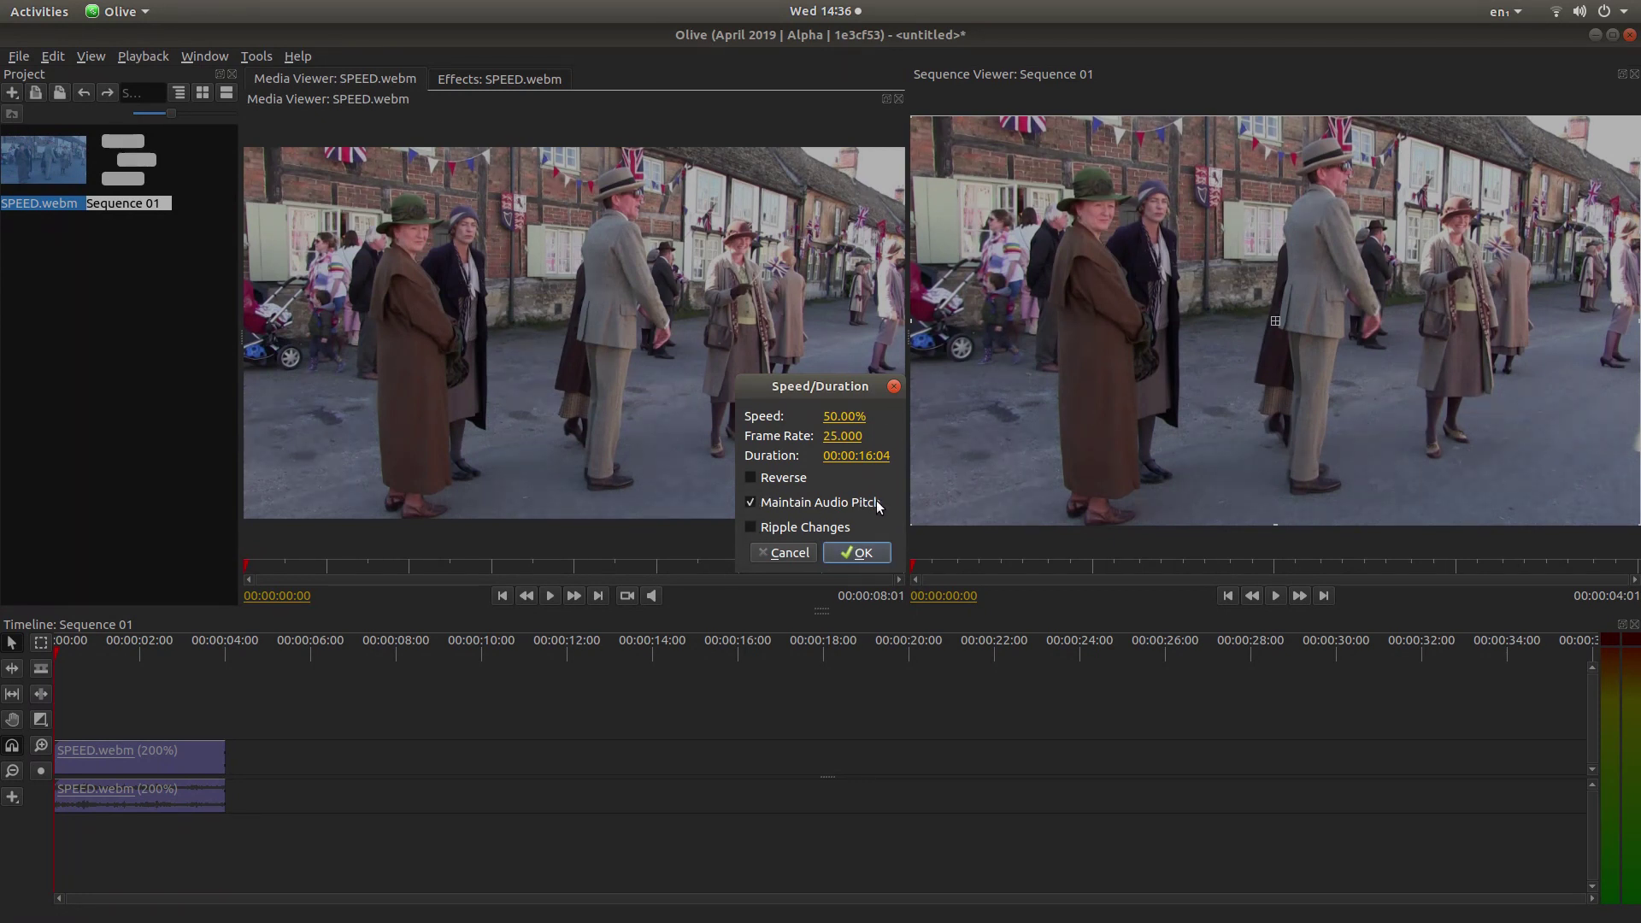
left_click(862, 554)
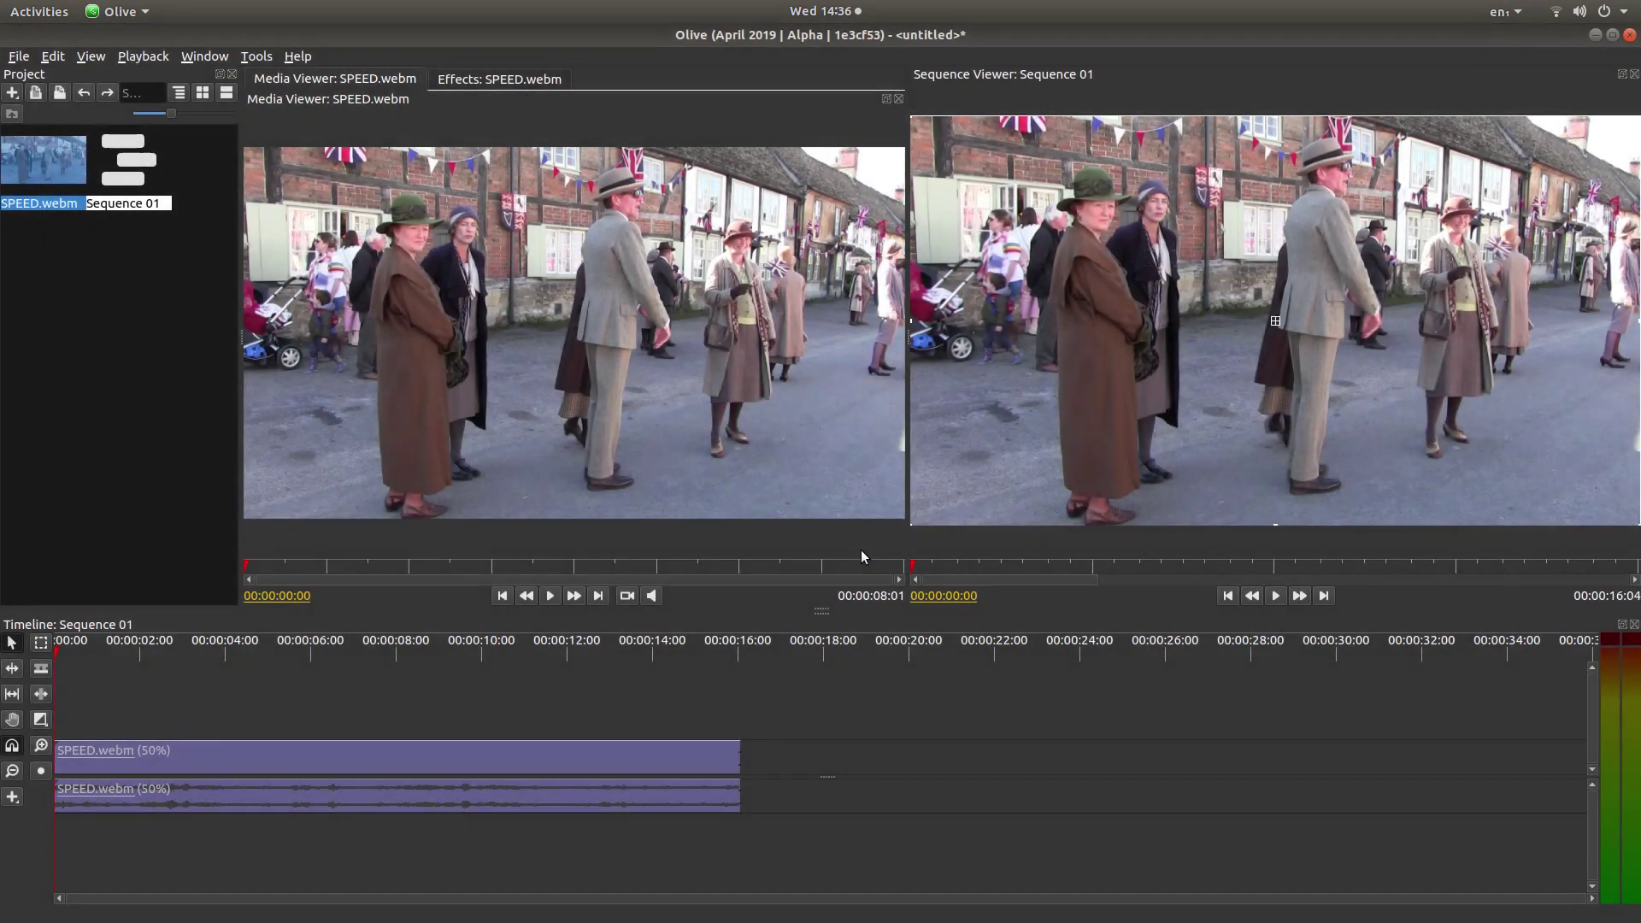
Step: Play the 50% sequence, scrub back to about 9 seconds, recheck Speed/Duration, then play to 16:04
left_click(1276, 596)
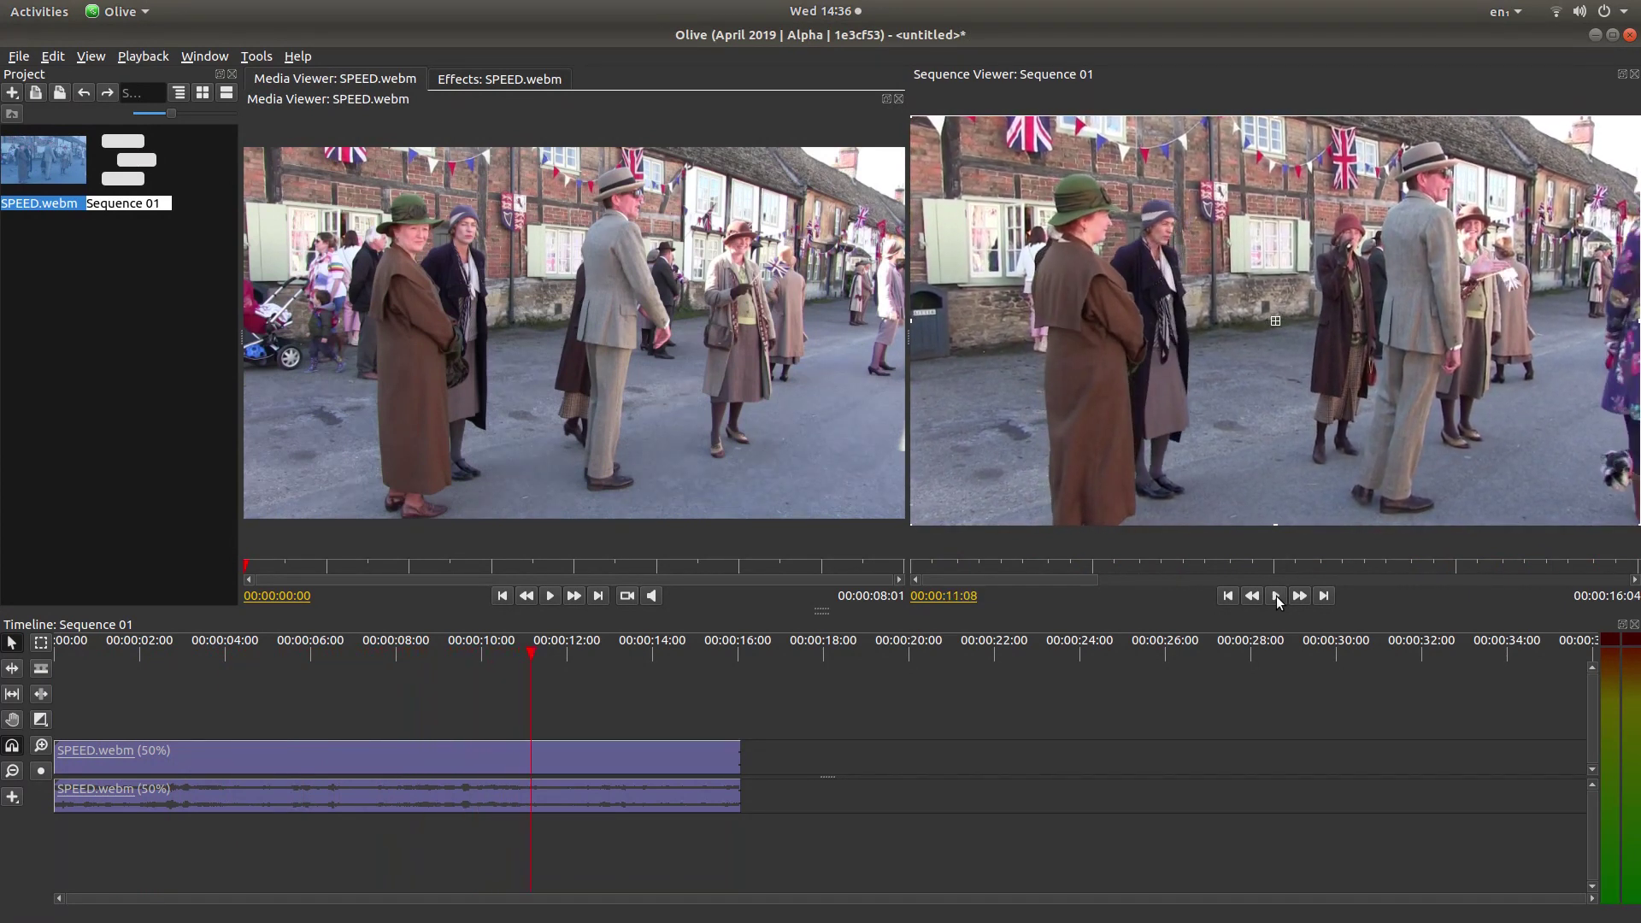
left_click_drag(512, 658, 442, 653)
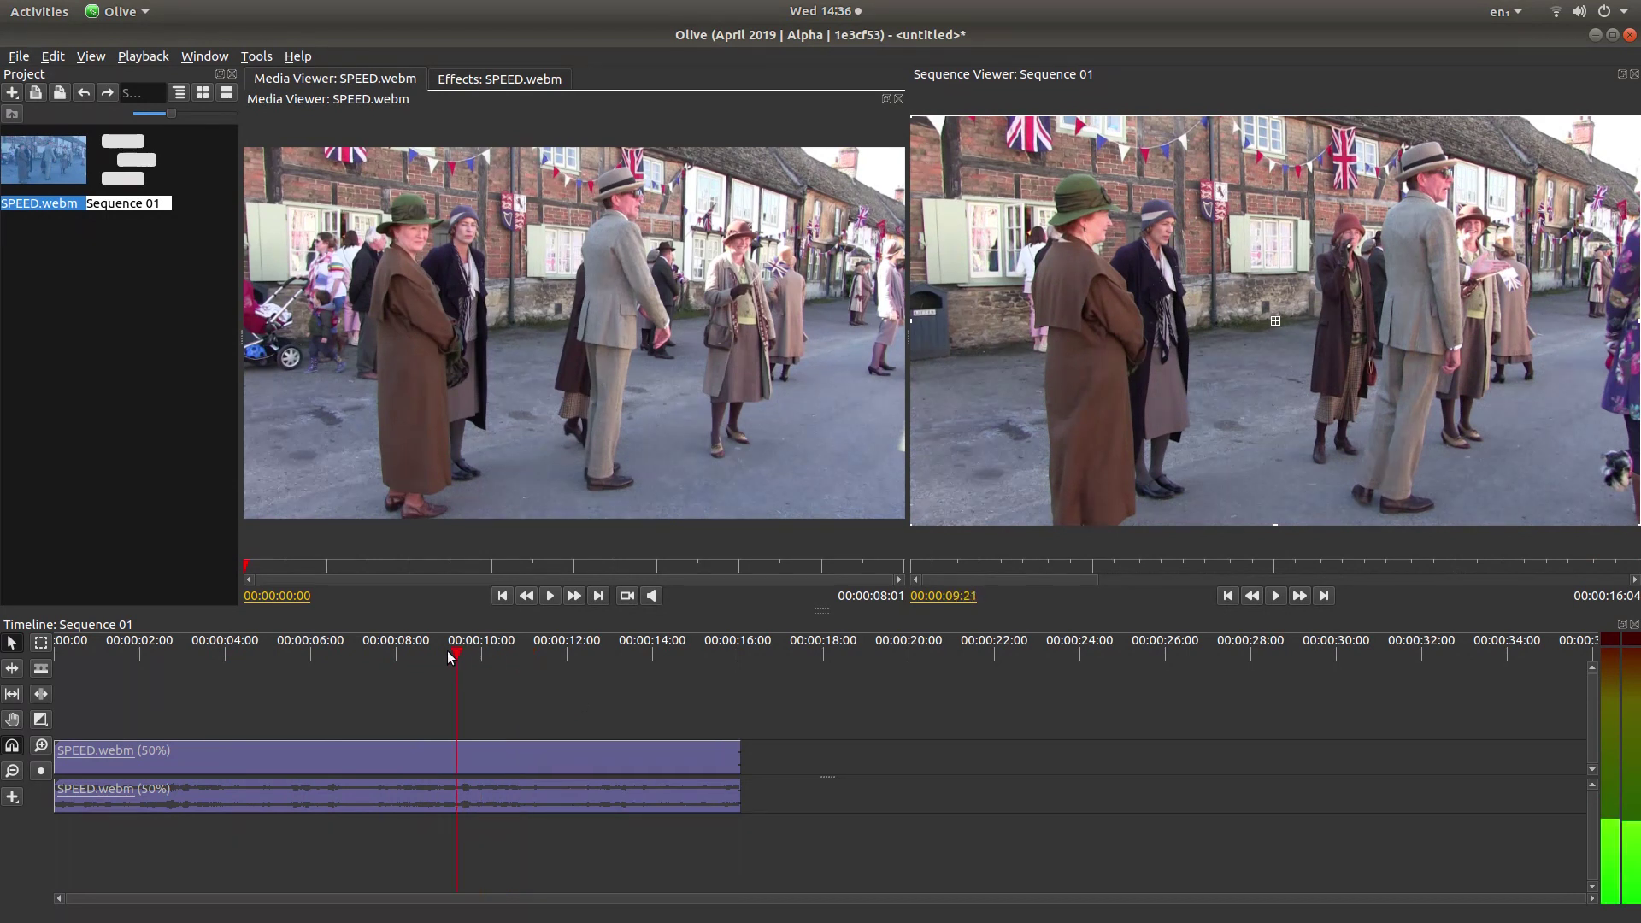
right_click(508, 757)
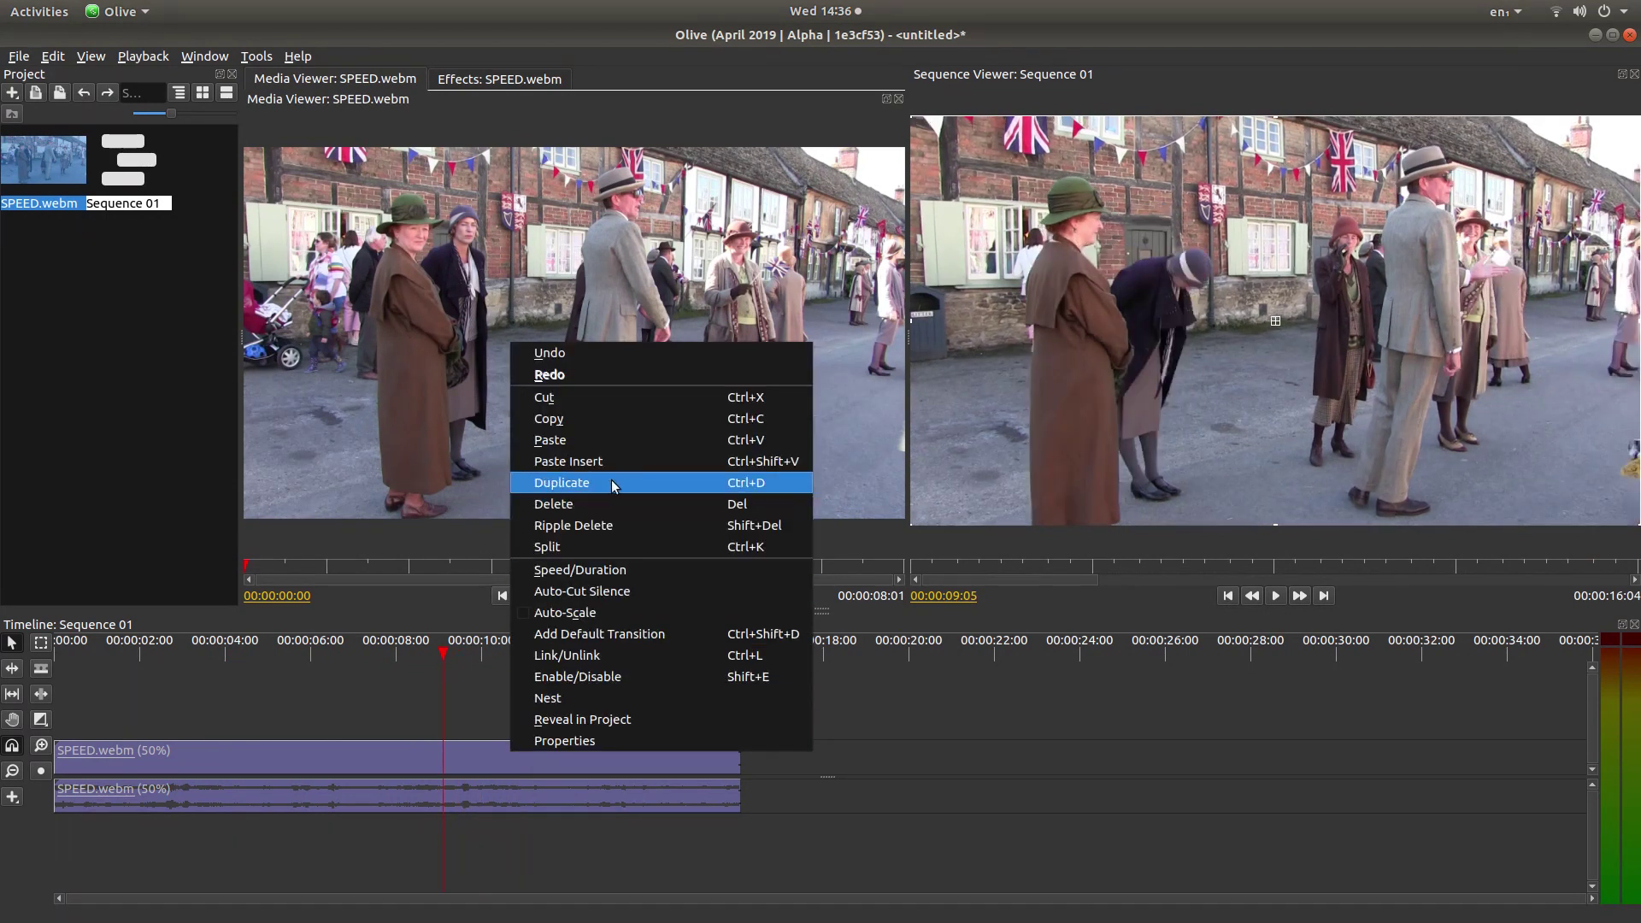
left_click(623, 571)
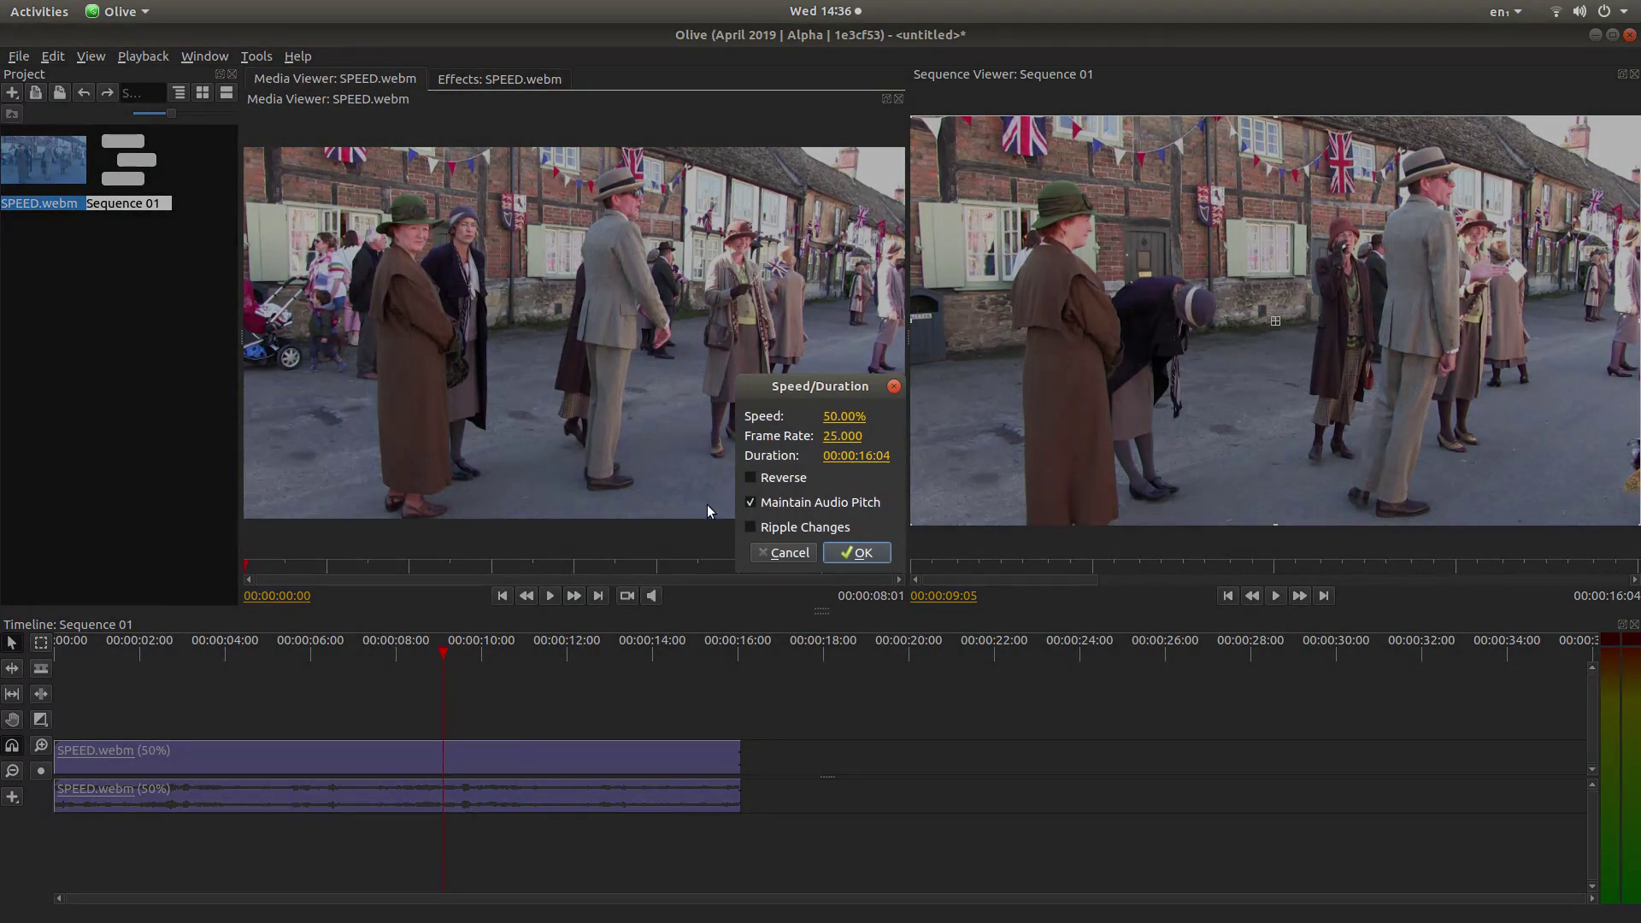
left_click(858, 552)
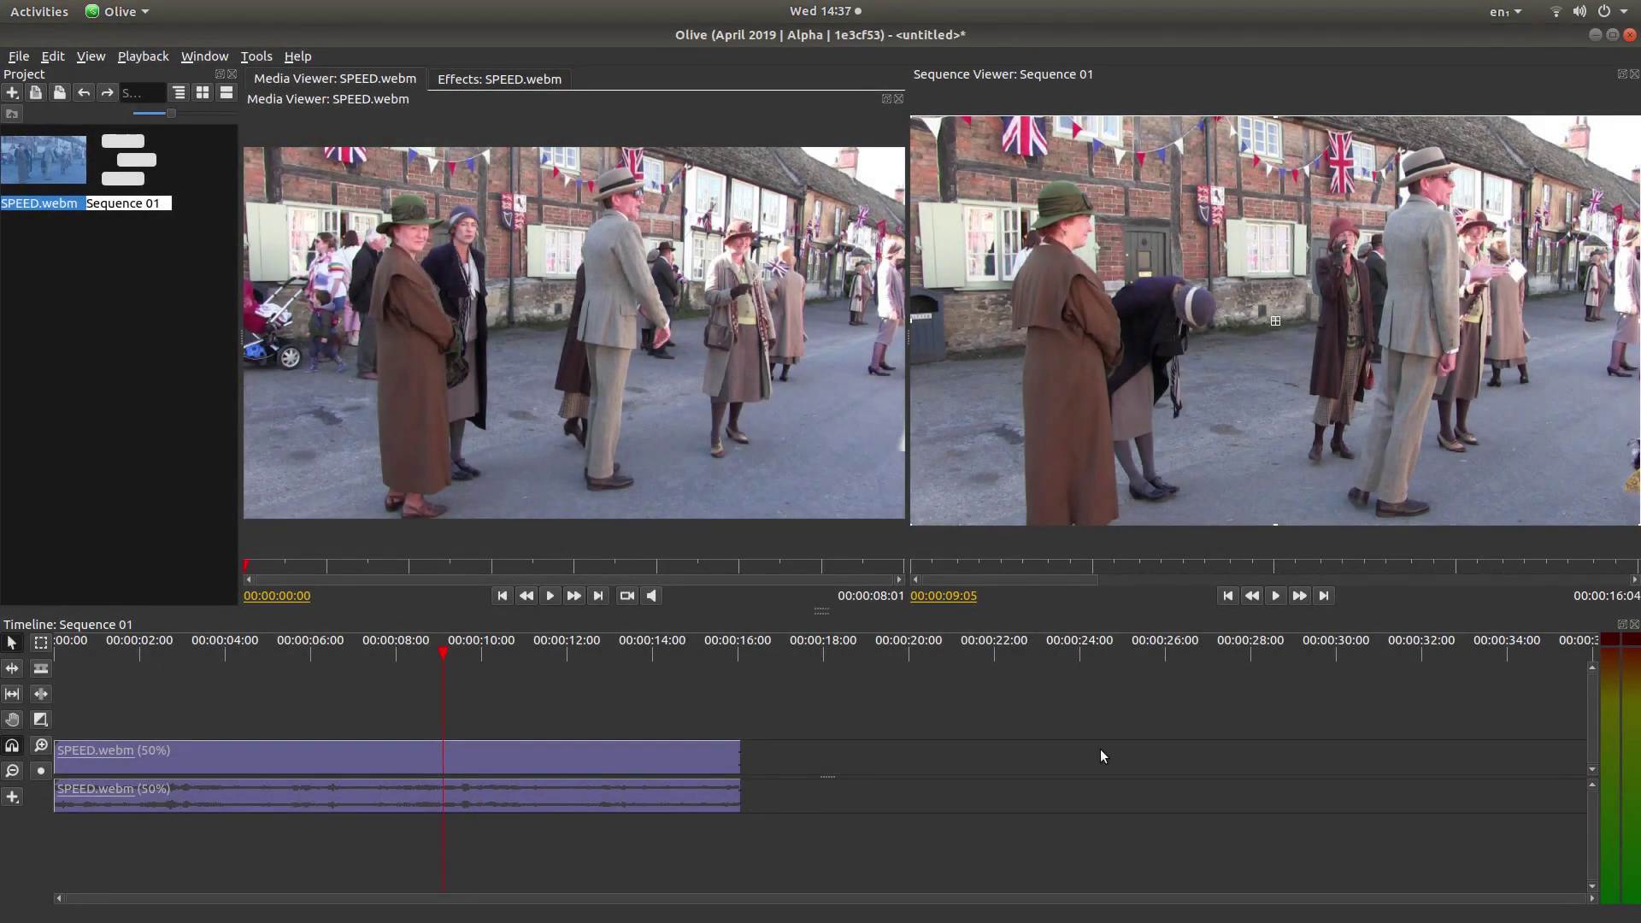
left_click(1276, 594)
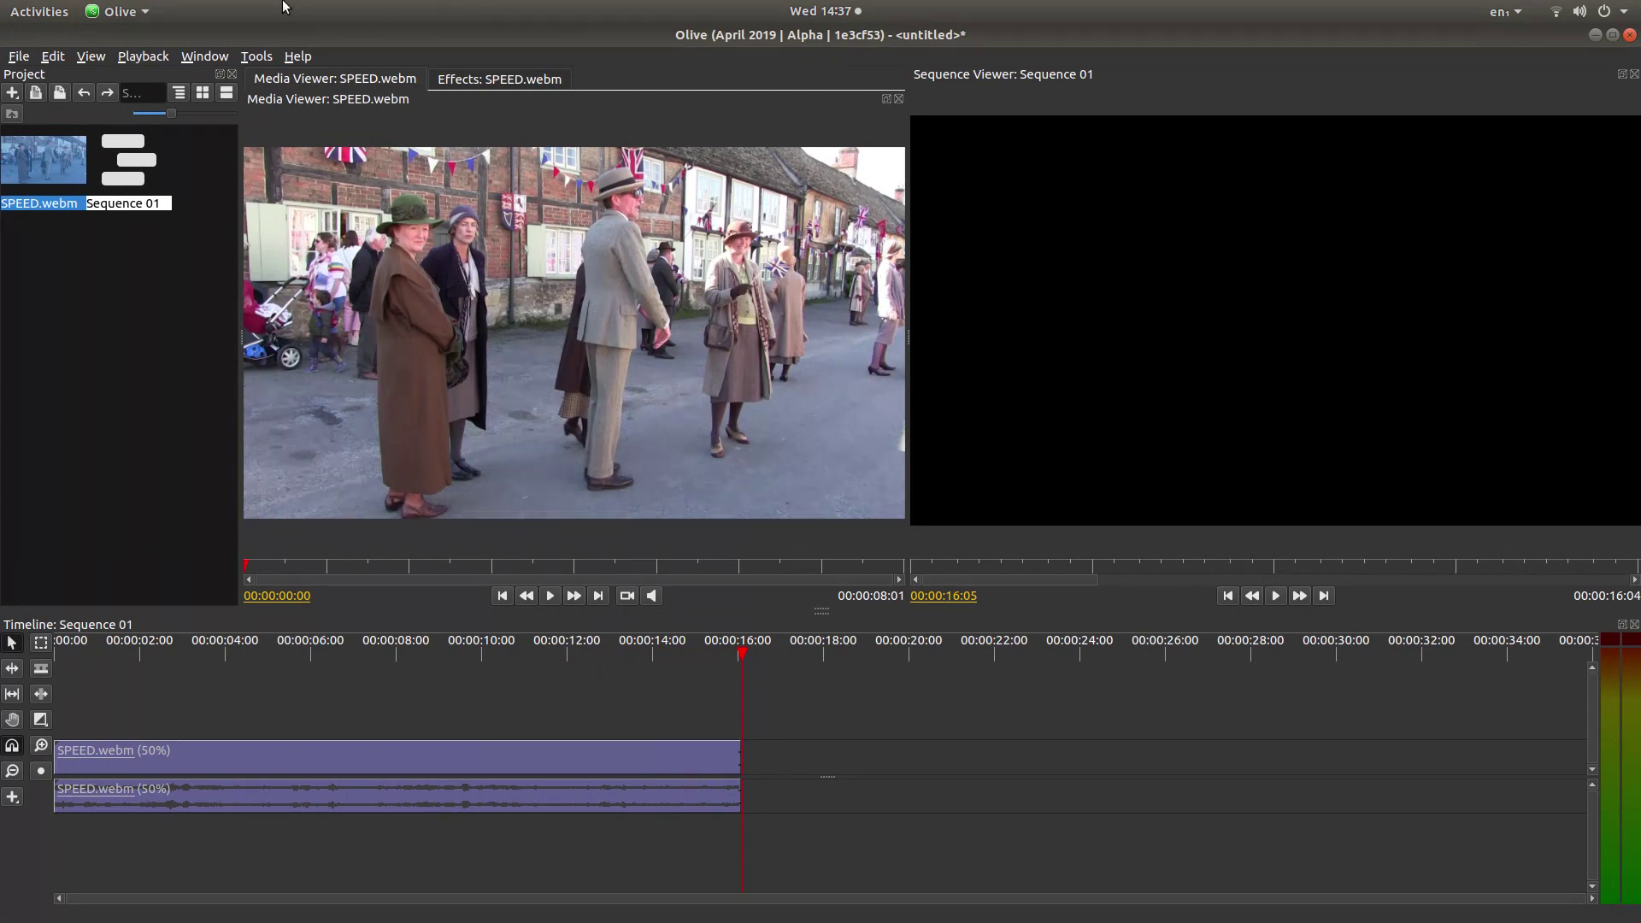
left_click(19, 58)
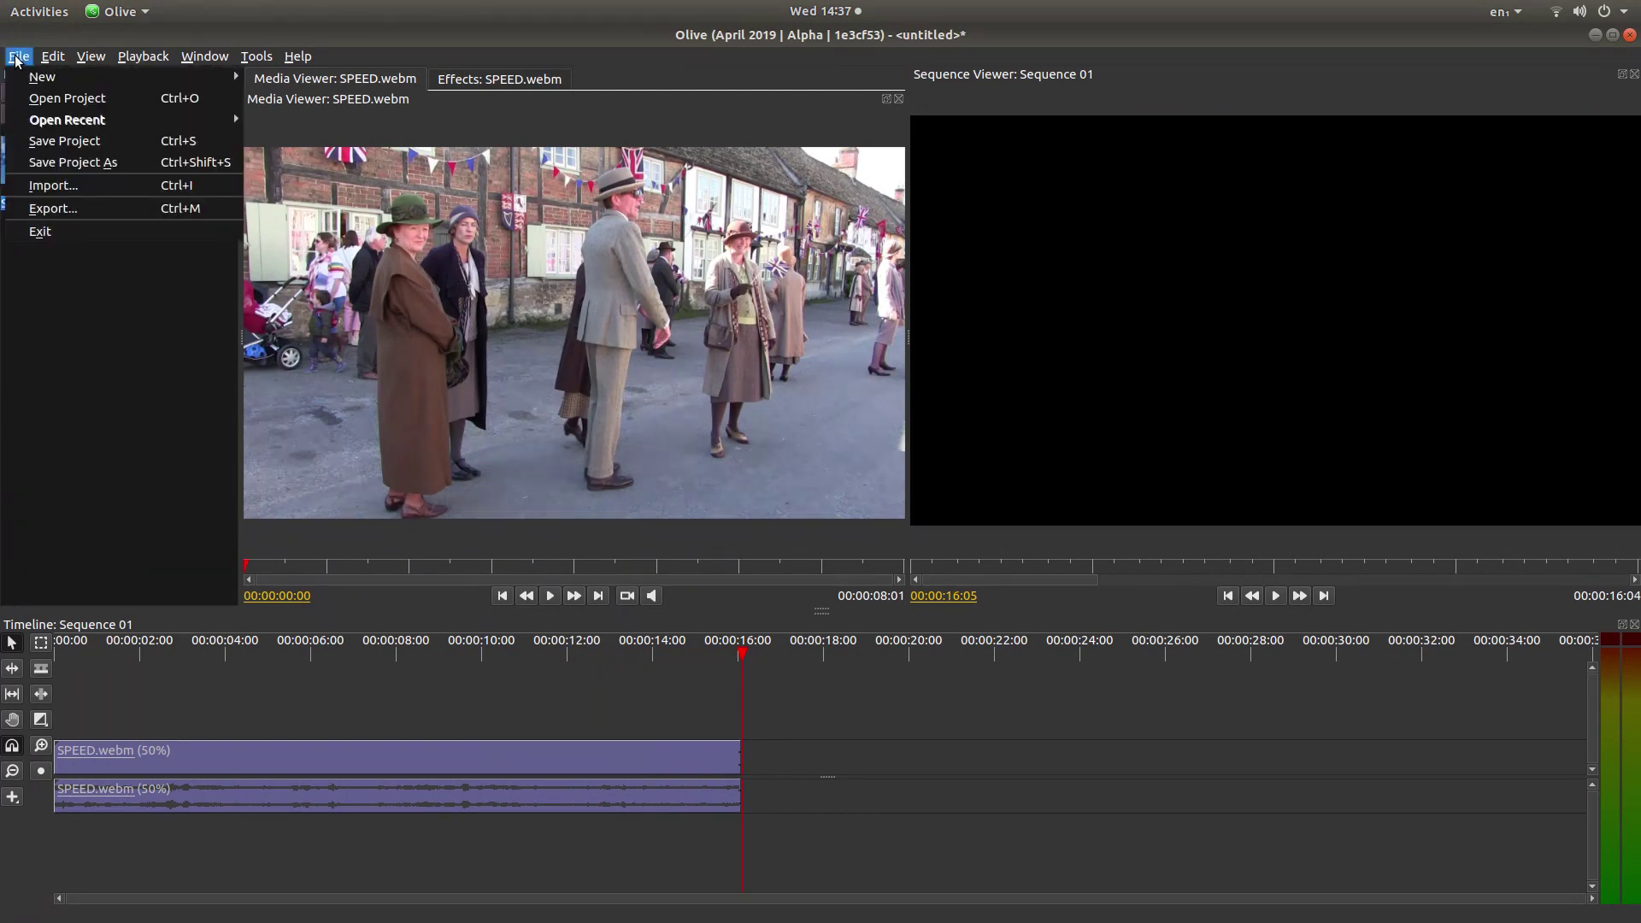